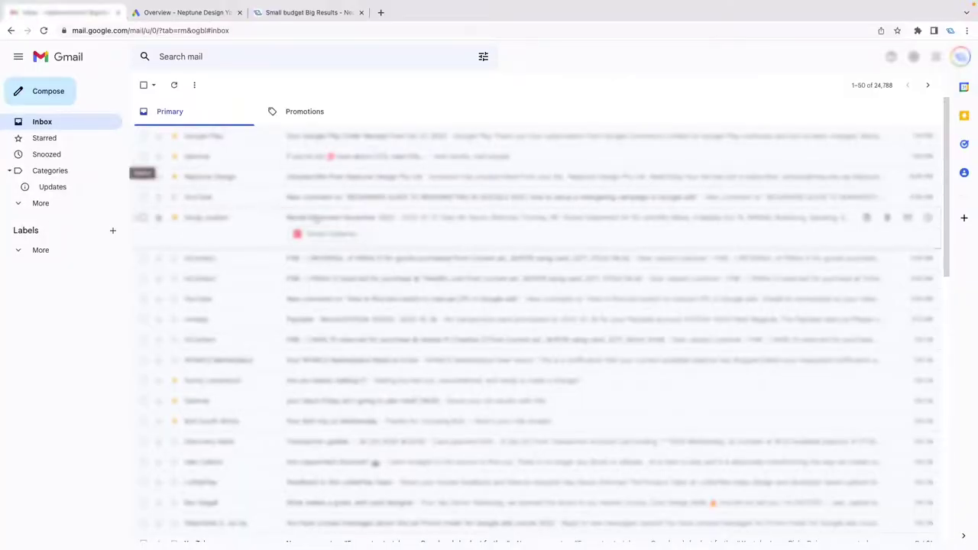
# - Open the Google Ads promotion in Gmail's Promotions category and look through the full ad
pyautogui.click(336, 112)
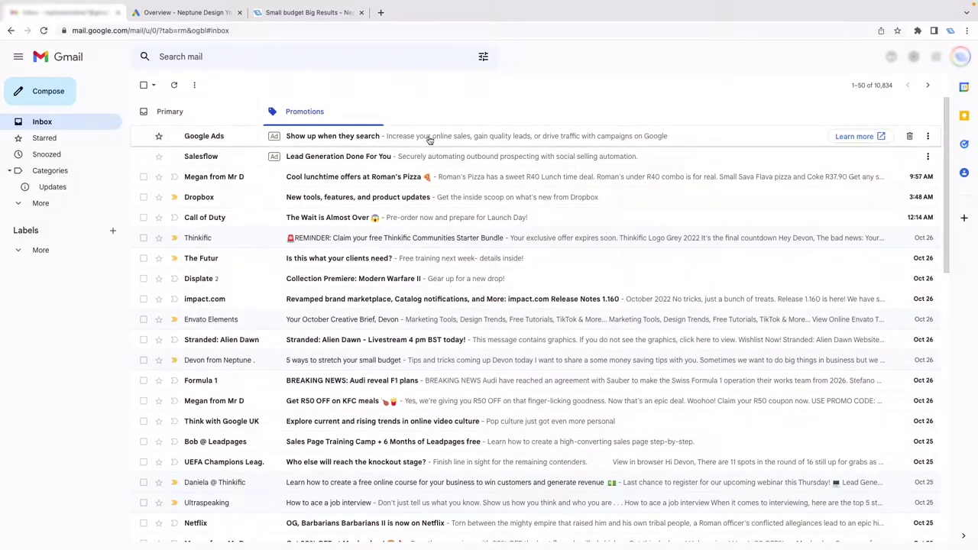
pyautogui.click(430, 140)
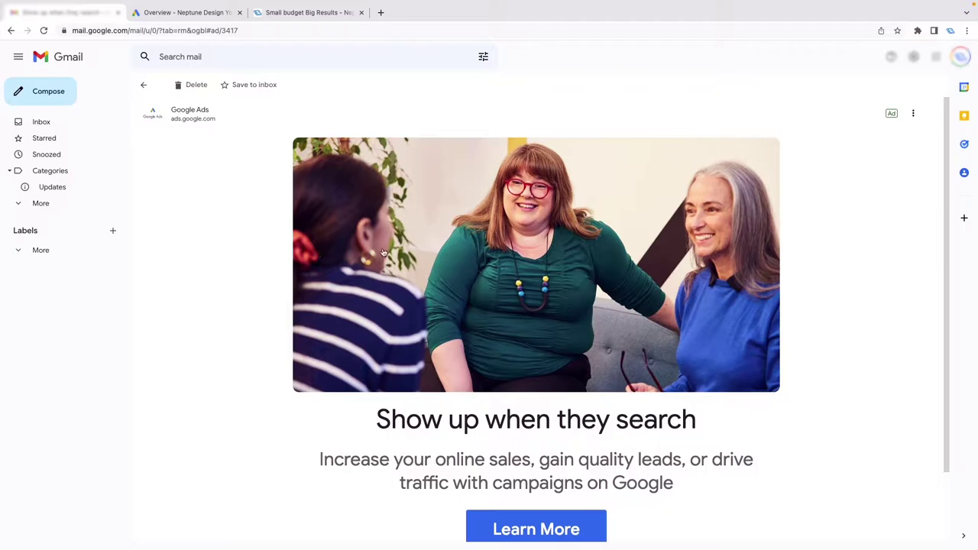
pyautogui.scroll(-1, 541, 334)
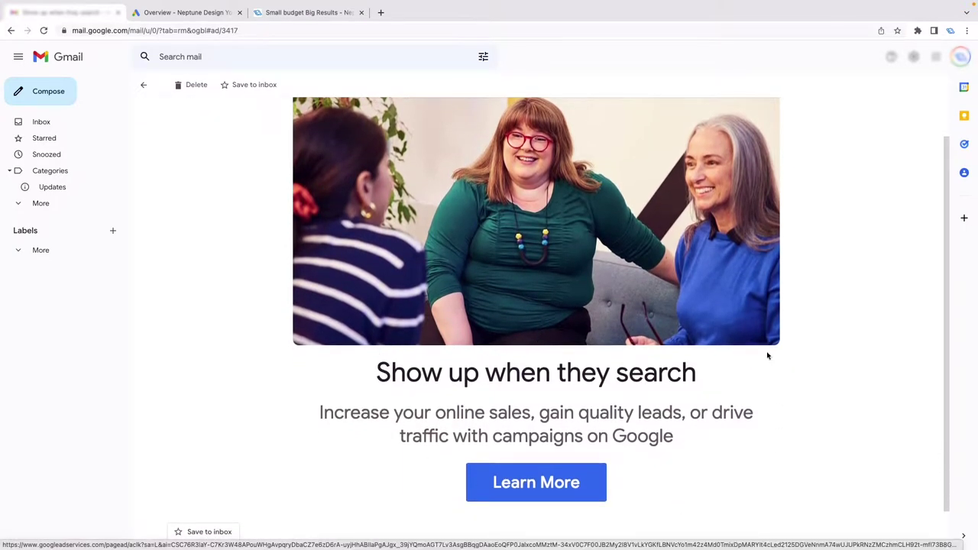
pyautogui.scroll(1, 432, 281)
pyautogui.scroll(-1, 581, 459)
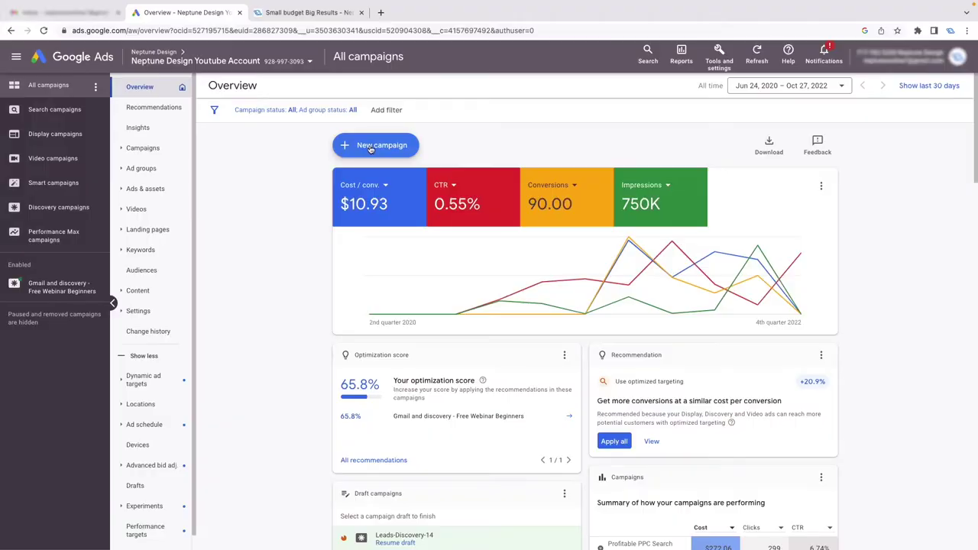
# - Switch to Google Ads and start a new Discovery campaign with the Leads objective, keeping the listed conversion goals
pyautogui.click(371, 149)
pyautogui.click(386, 146)
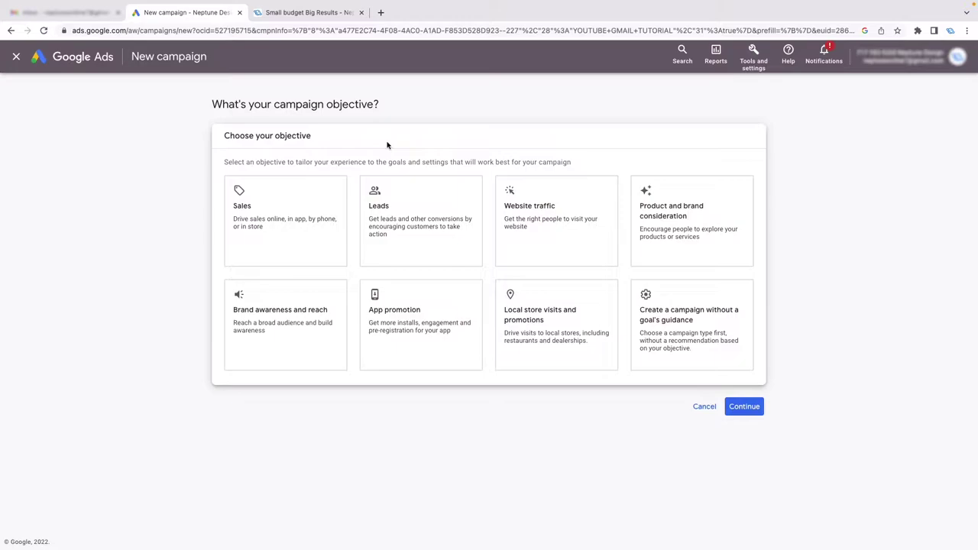
pyautogui.click(429, 219)
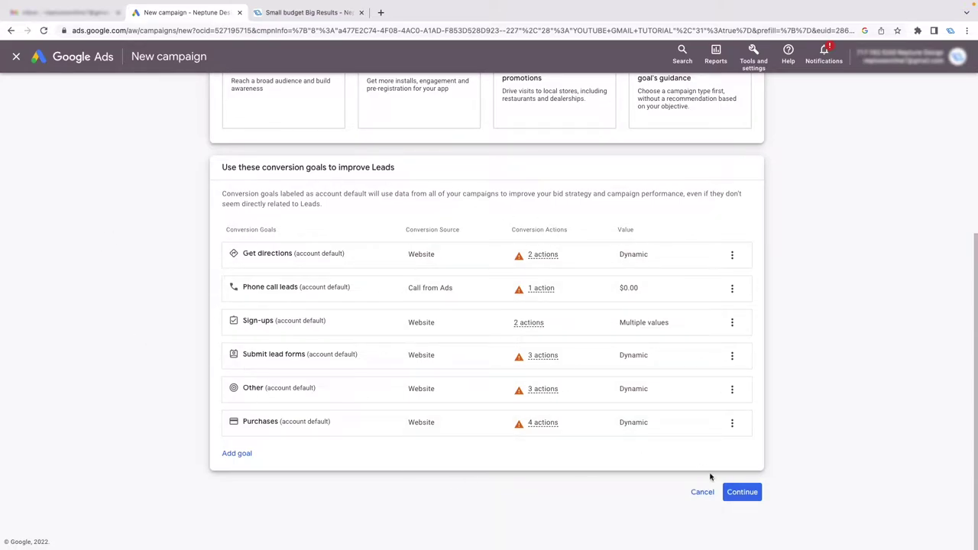
pyautogui.click(750, 498)
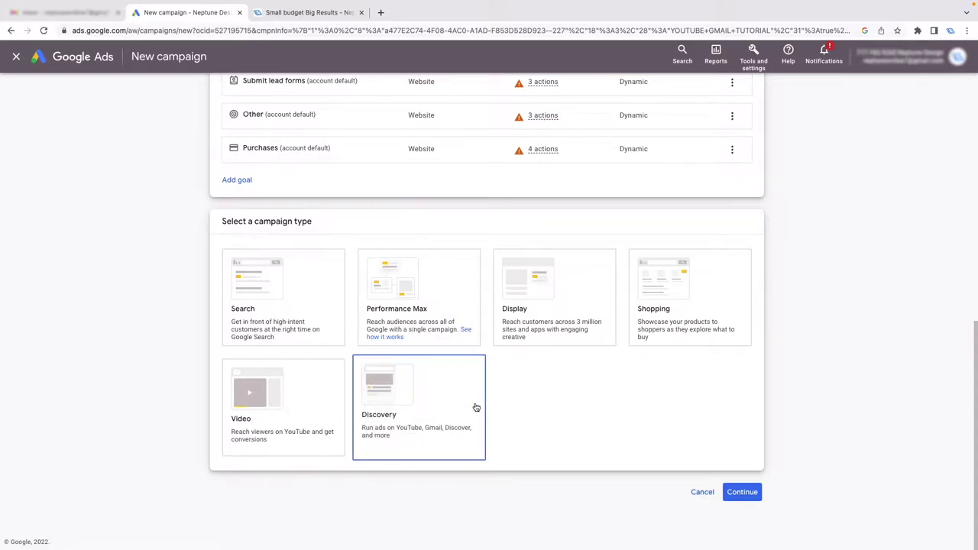
pyautogui.click(428, 402)
pyautogui.click(314, 328)
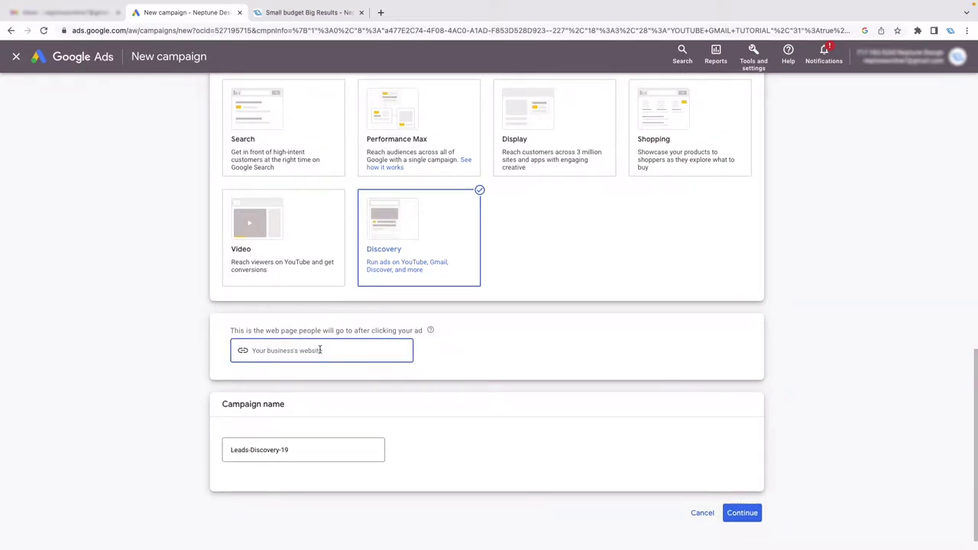
pyautogui.click(382, 15)
pyautogui.write('b')
pyautogui.press('BackSpace')
pyautogui.write('n')
pyautogui.press('Return')
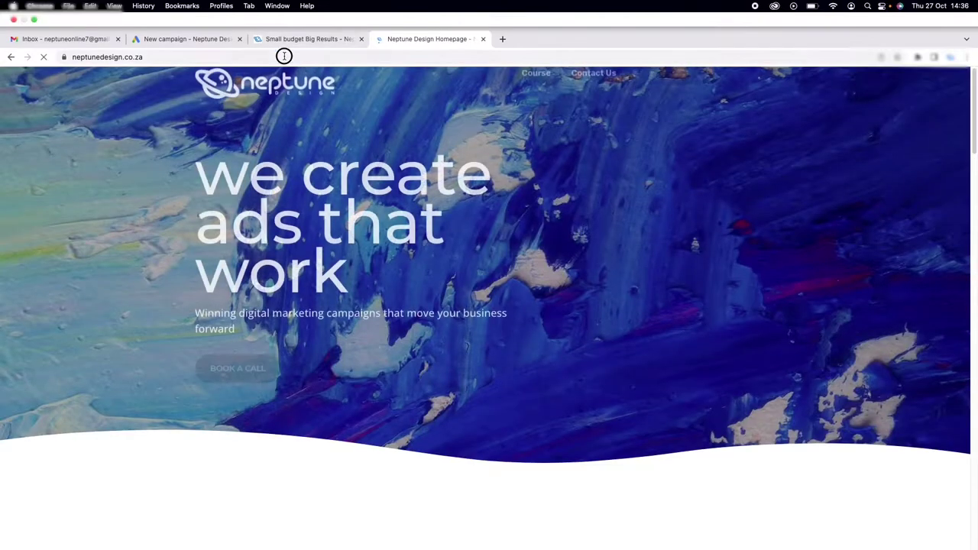
pyautogui.click(190, 38)
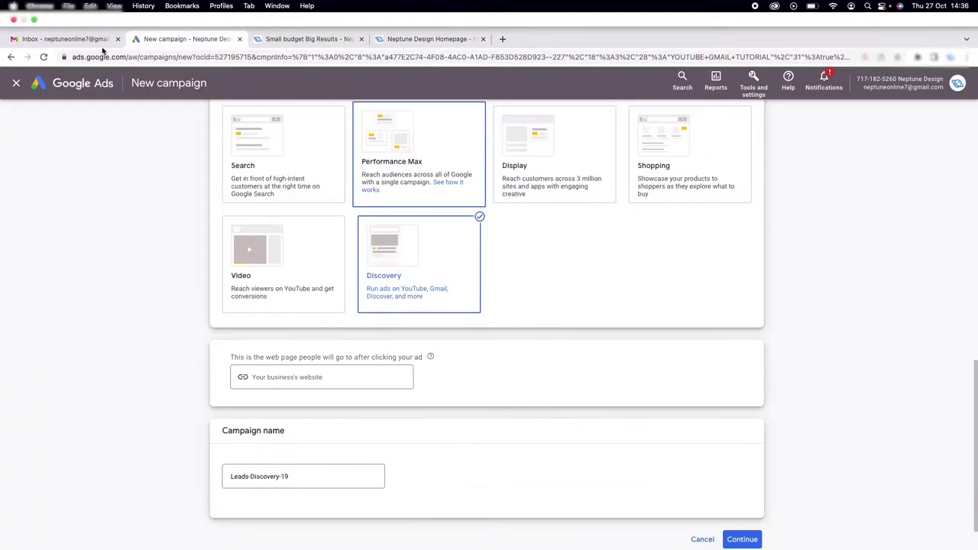
pyautogui.click(335, 348)
pyautogui.write('https://www.neptunedesign.co.za/')
# - Name the campaign GMAIL TUTORIAL and continue with a new campaign instead of a saved draft
pyautogui.moveTo(293, 452); pyautogui.dragTo(198, 442)
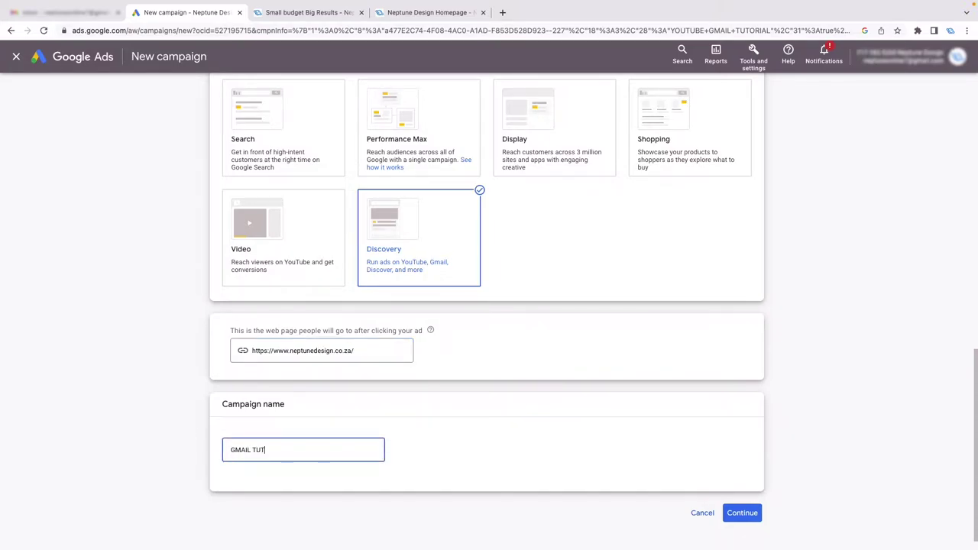
pyautogui.click(565, 490)
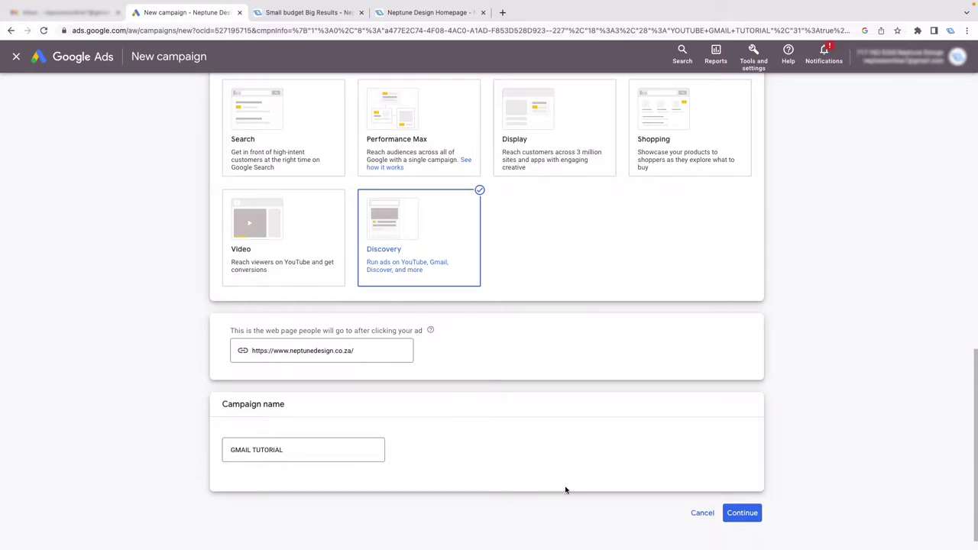
pyautogui.click(727, 516)
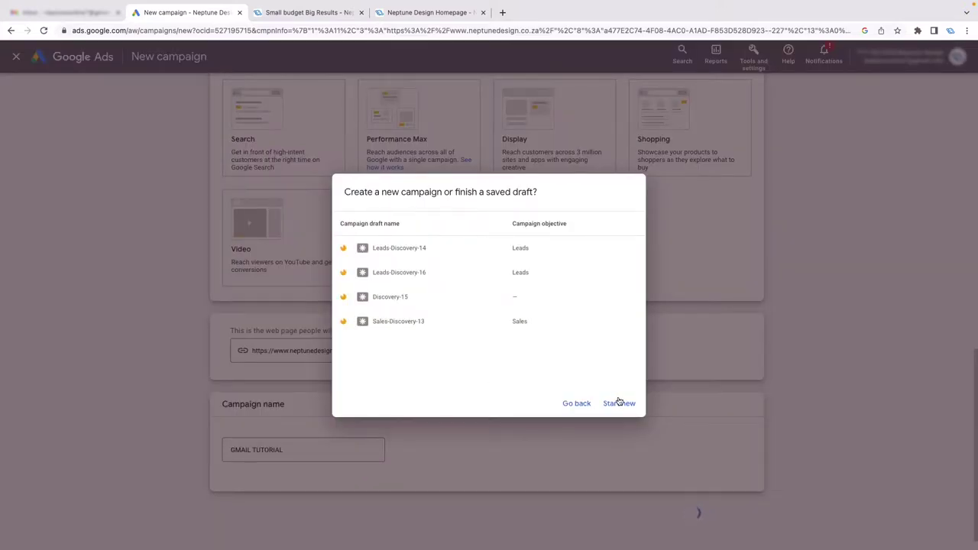
pyautogui.click(619, 403)
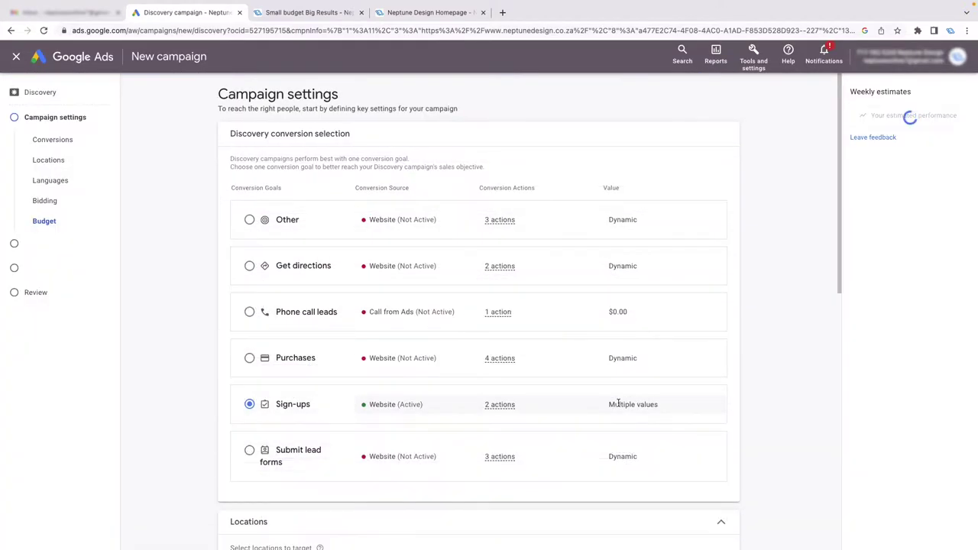
# - Review the Discovery conversion goals and compare the Sign-ups goal with the form on the Small Budget Big Results page
pyautogui.moveTo(619, 404)
pyautogui.scroll(-1, 714, 308)
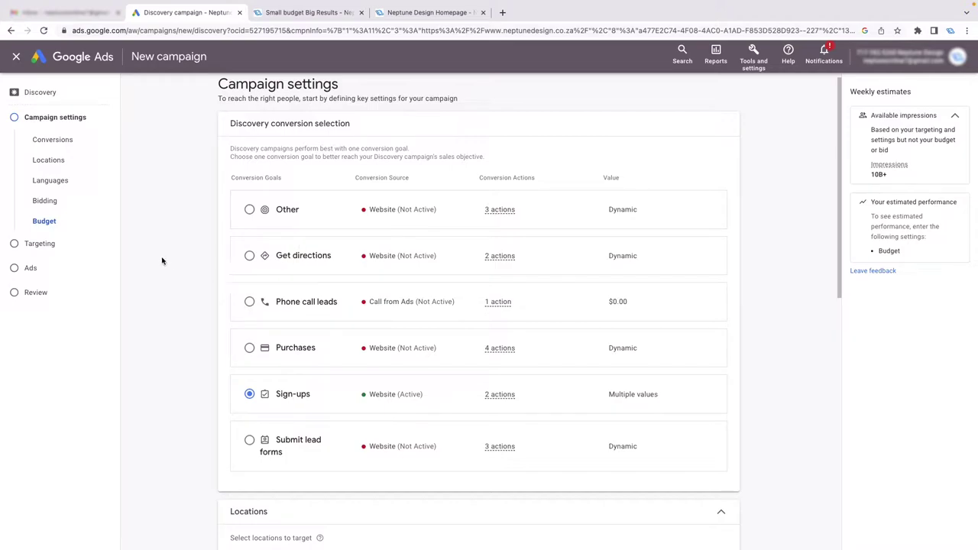
pyautogui.click(304, 8)
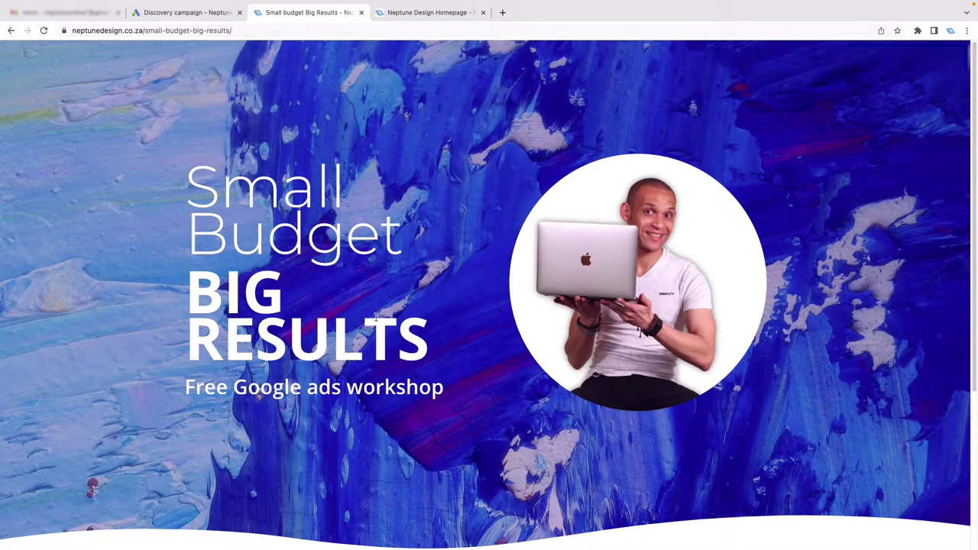
pyautogui.scroll(-3, 353, 329)
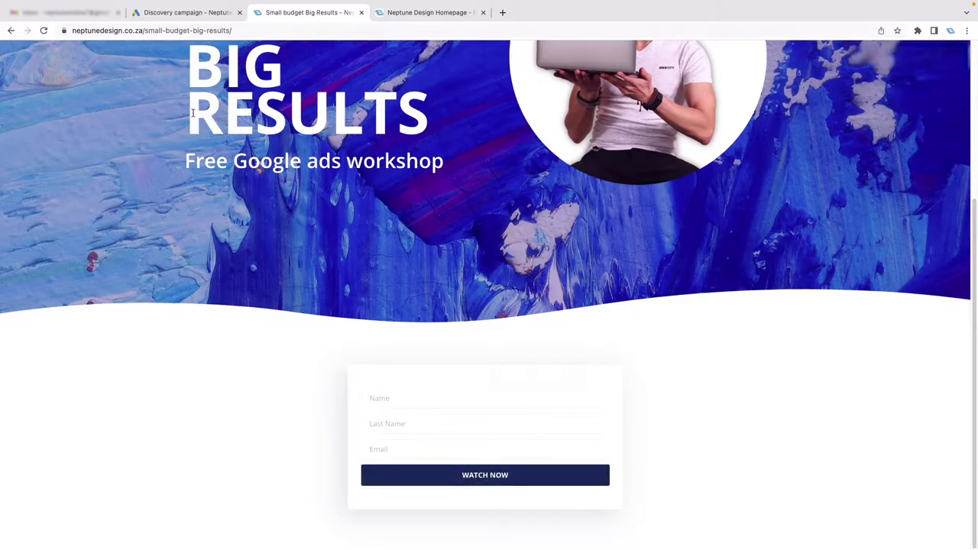
pyautogui.click(184, 12)
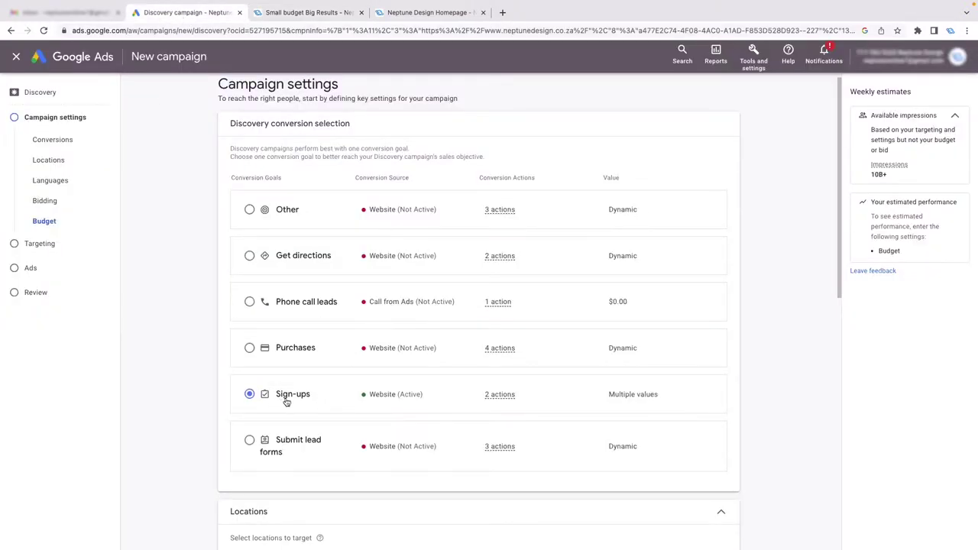
pyautogui.scroll(-1, 283, 396)
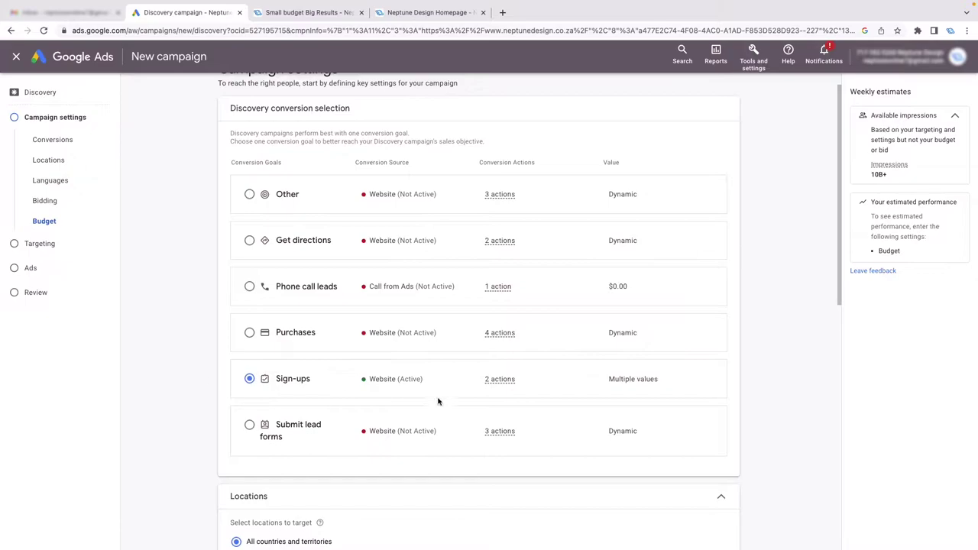
pyautogui.scroll(1, 211, 375)
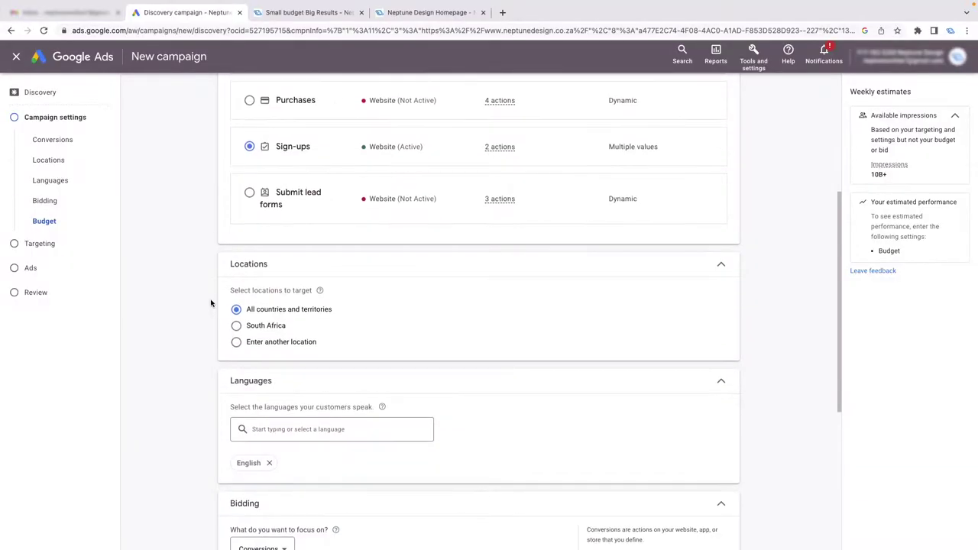
# - Set the campaign locations to a custom selection and target the city of Chicago, Illinois, United States through the advanced search
pyautogui.scroll(-2, 211, 304)
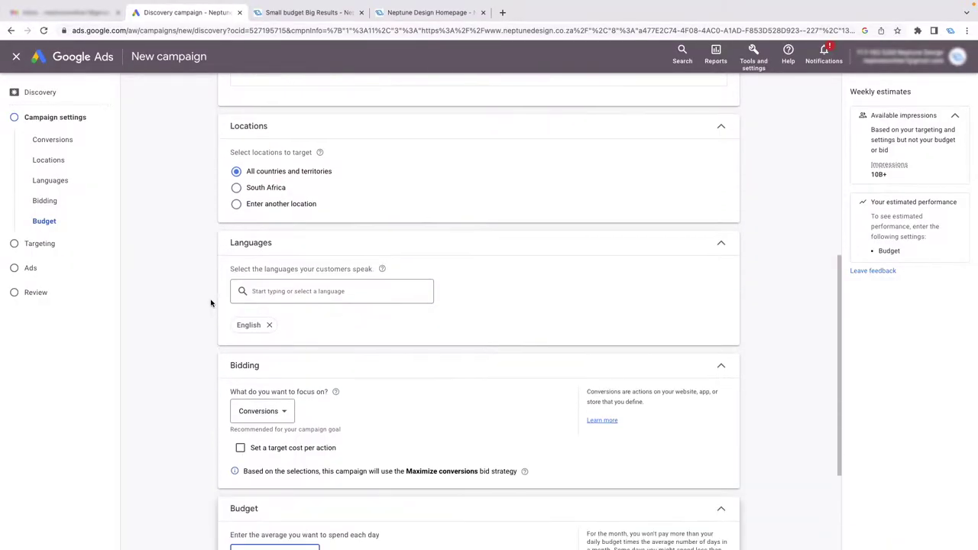
pyautogui.click(274, 193)
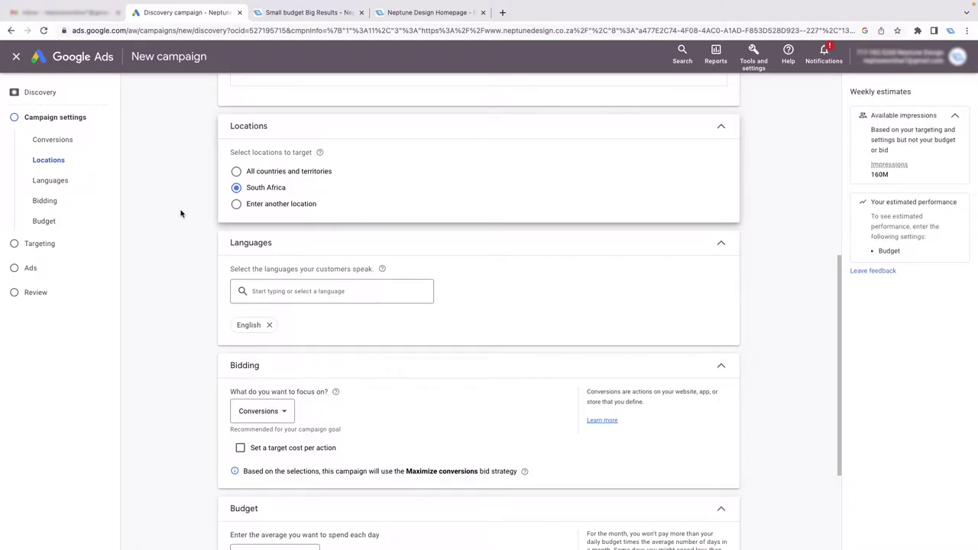
pyautogui.click(280, 204)
pyautogui.click(448, 241)
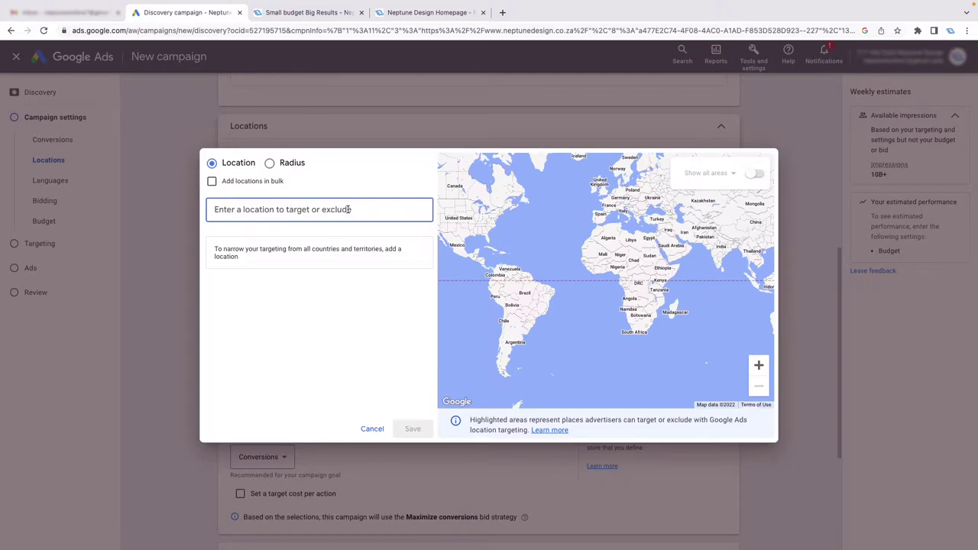
pyautogui.write('CHICAGO')
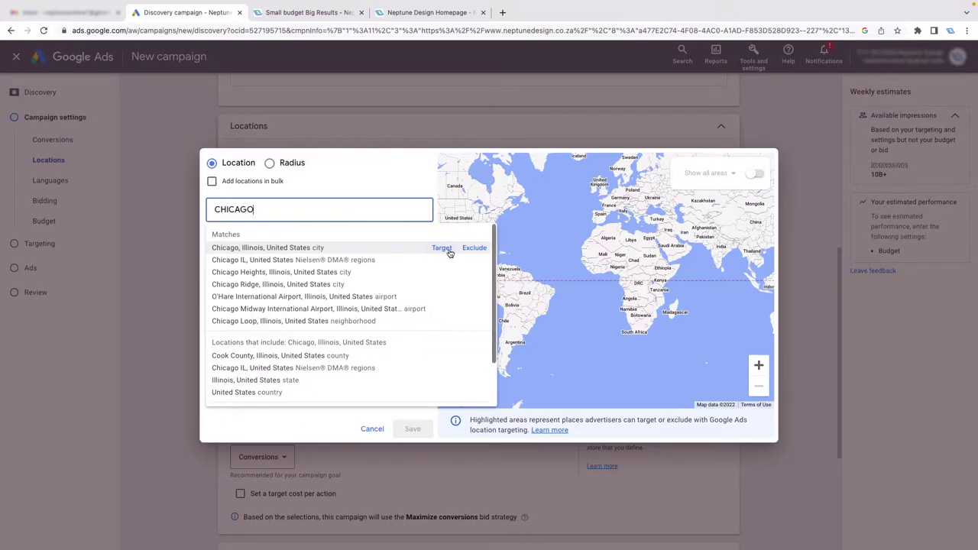
pyautogui.click(449, 252)
# - Add New York state, London in England and Johannesburg in Gauteng as targeted locations
pyautogui.write('NEW YORK')
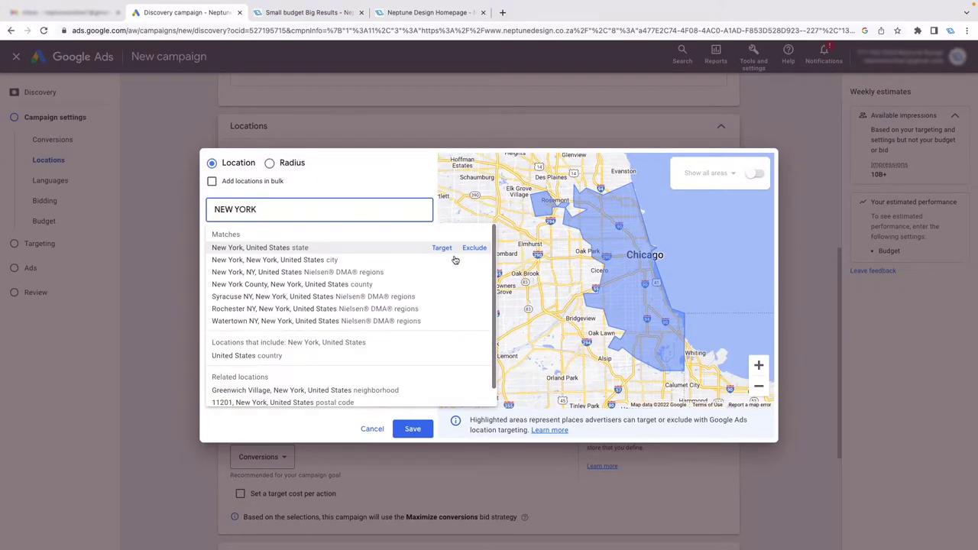
pyautogui.click(440, 249)
pyautogui.write('L')
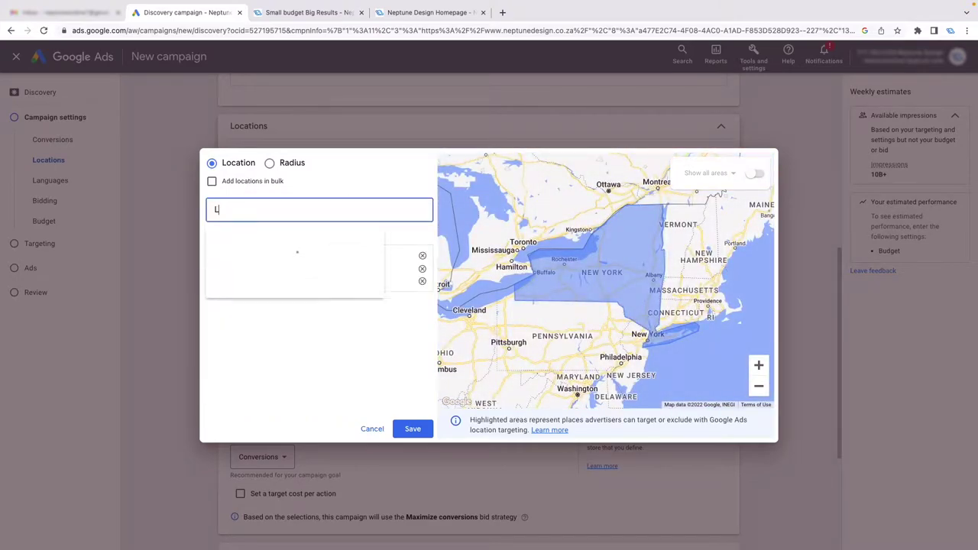
pyautogui.write('ONDON')
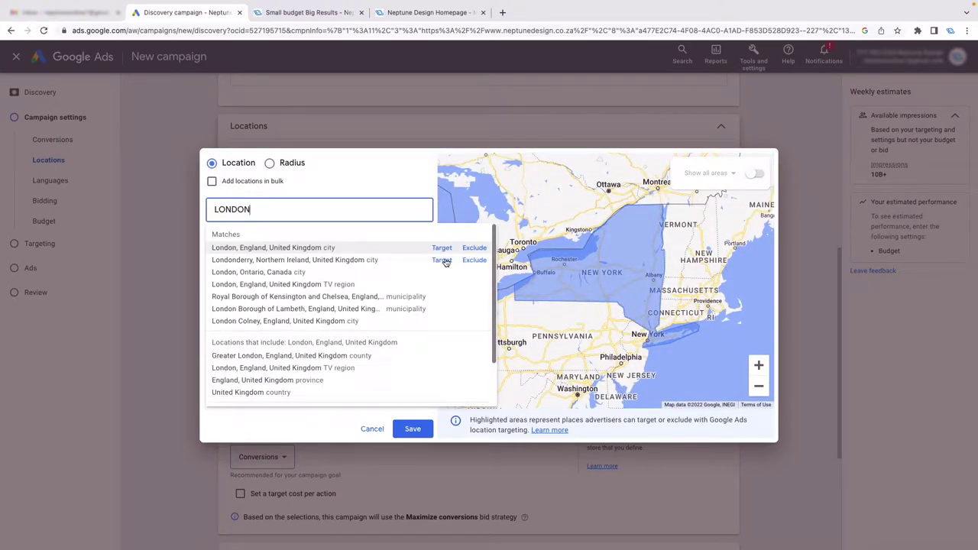
pyautogui.click(443, 249)
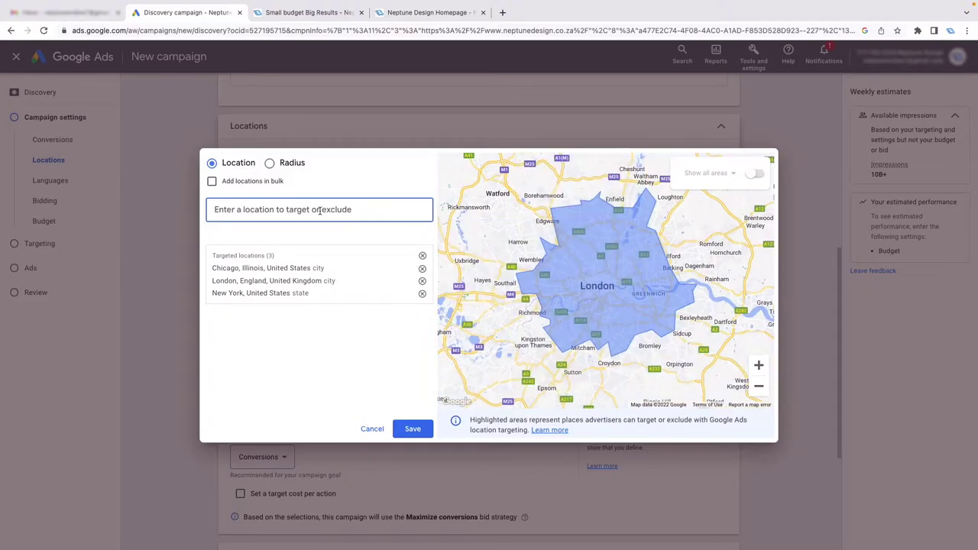
pyautogui.write('JOHANNES')
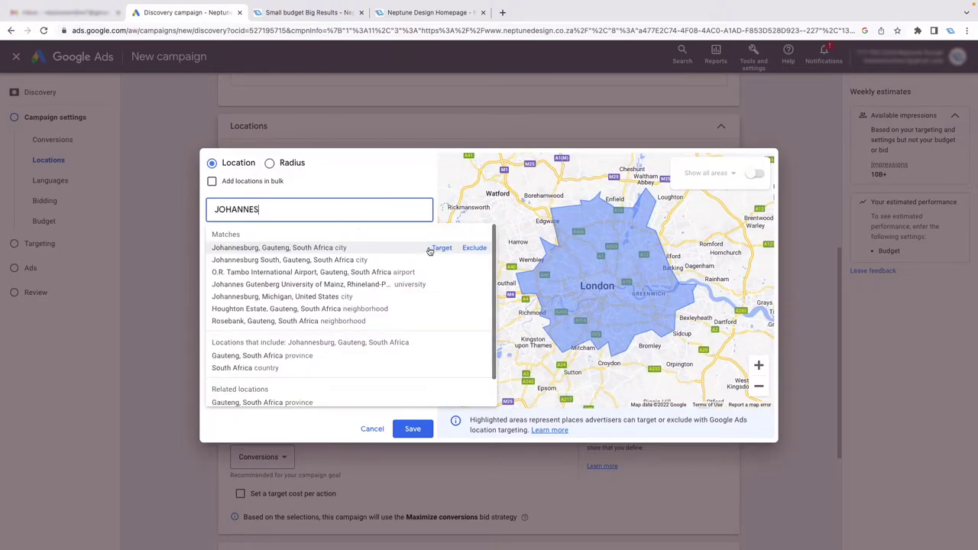
pyautogui.click(437, 249)
# - Examine the targeted areas on the location map, from the world overview down to New York state
pyautogui.click(760, 393)
pyautogui.click(760, 393)
pyautogui.click(760, 393)
pyautogui.click(759, 393)
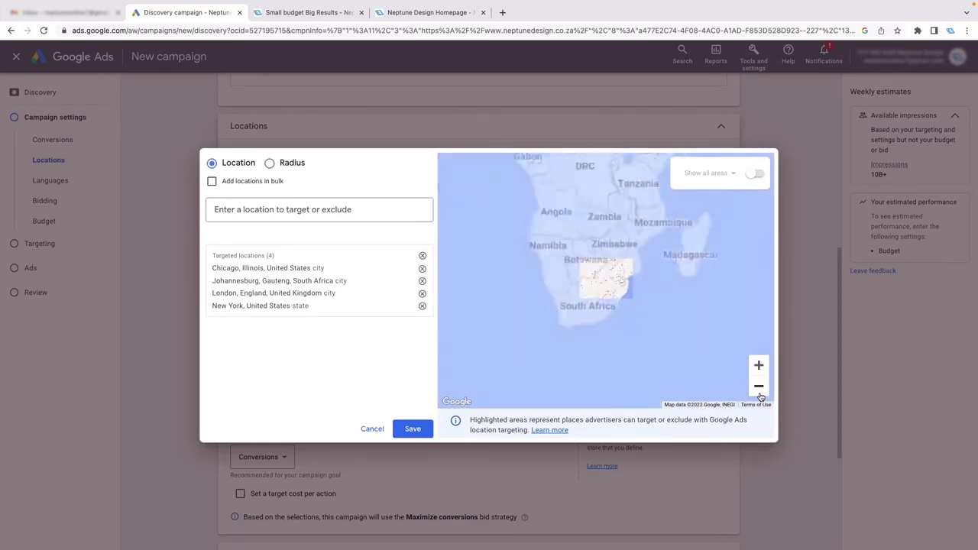
pyautogui.click(760, 393)
pyautogui.click(760, 393)
pyautogui.moveTo(680, 397); pyautogui.dragTo(768, 382)
pyautogui.moveTo(527, 294); pyautogui.dragTo(569, 261)
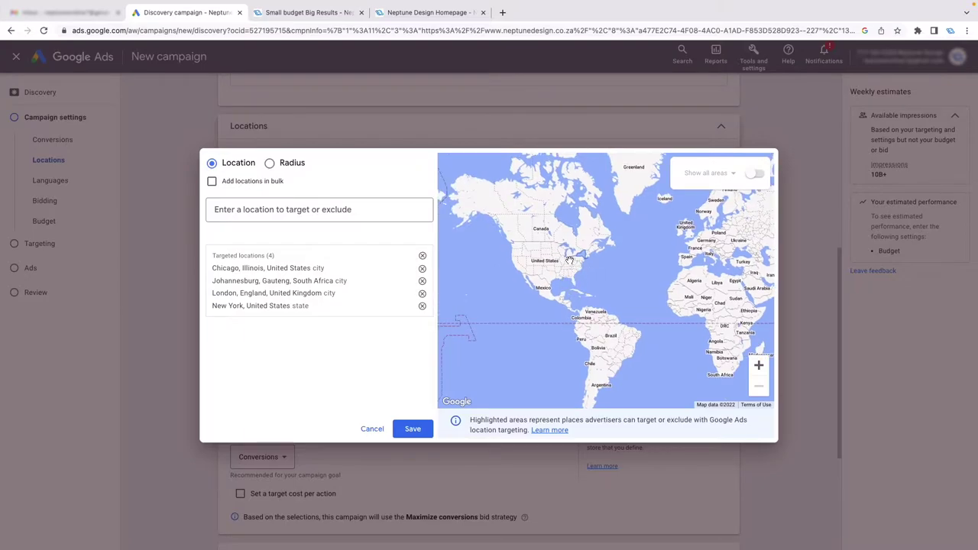
pyautogui.click(759, 365)
pyautogui.click(759, 365)
pyautogui.click(759, 366)
pyautogui.click(760, 365)
pyautogui.moveTo(699, 297); pyautogui.dragTo(599, 421)
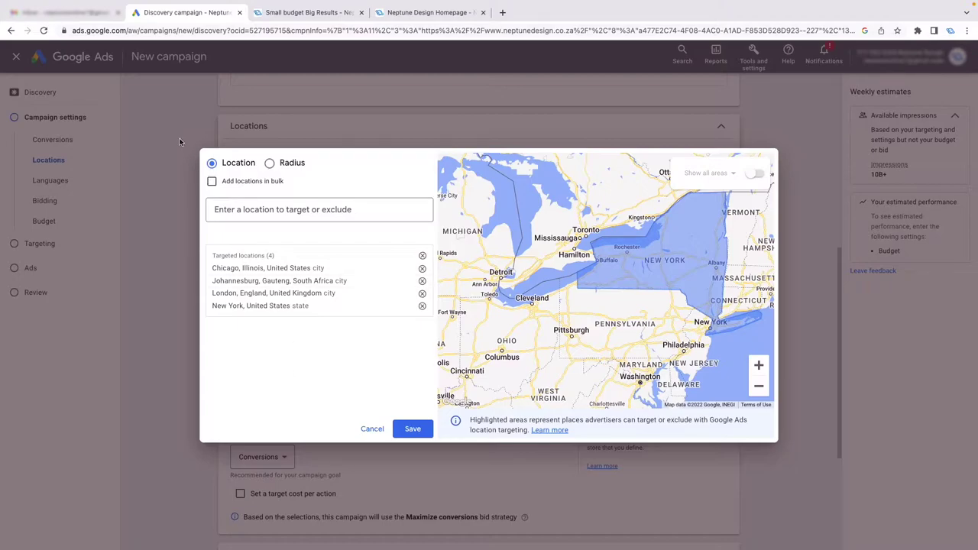
# - Inspect the Radius targeting options and save the targeted locations without adding a radius
pyautogui.click(269, 166)
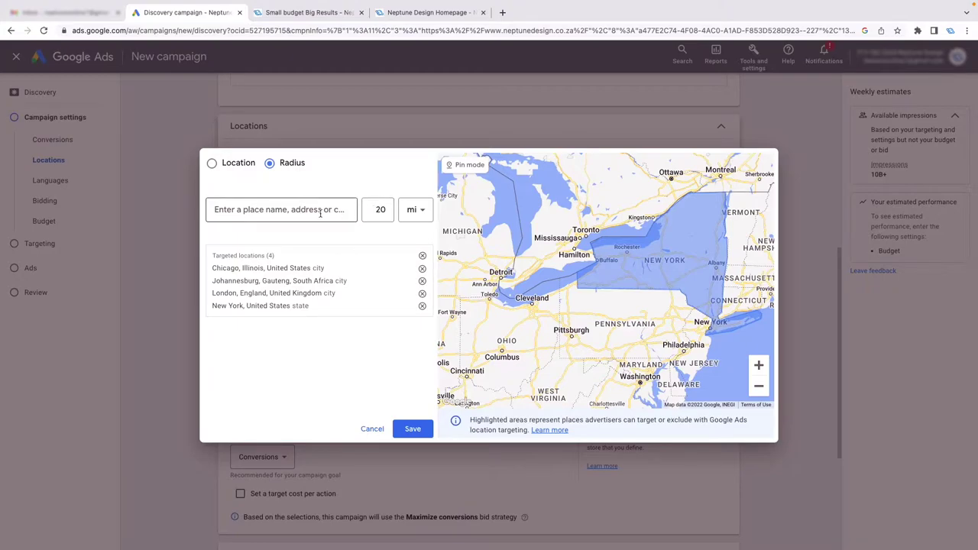
pyautogui.click(371, 208)
pyautogui.doubleClick(380, 209)
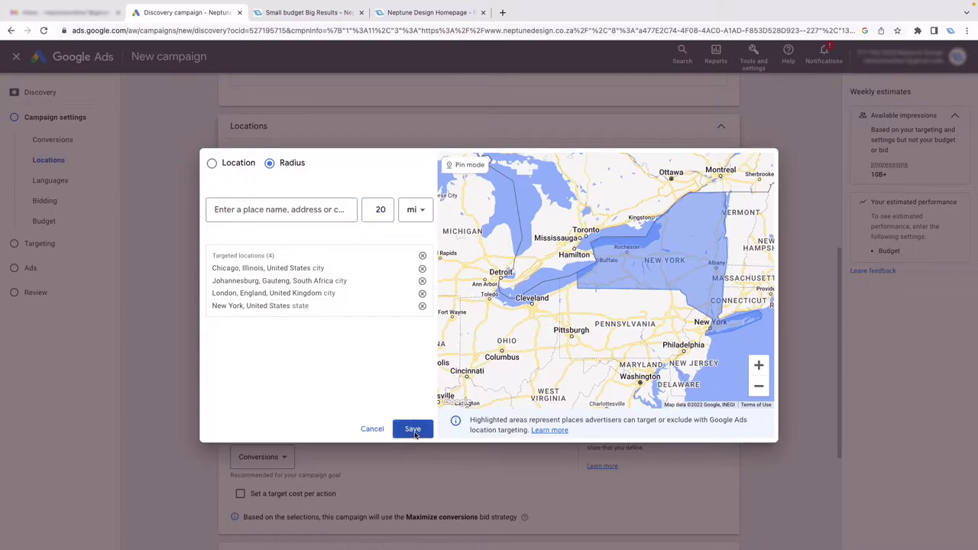
pyautogui.click(413, 432)
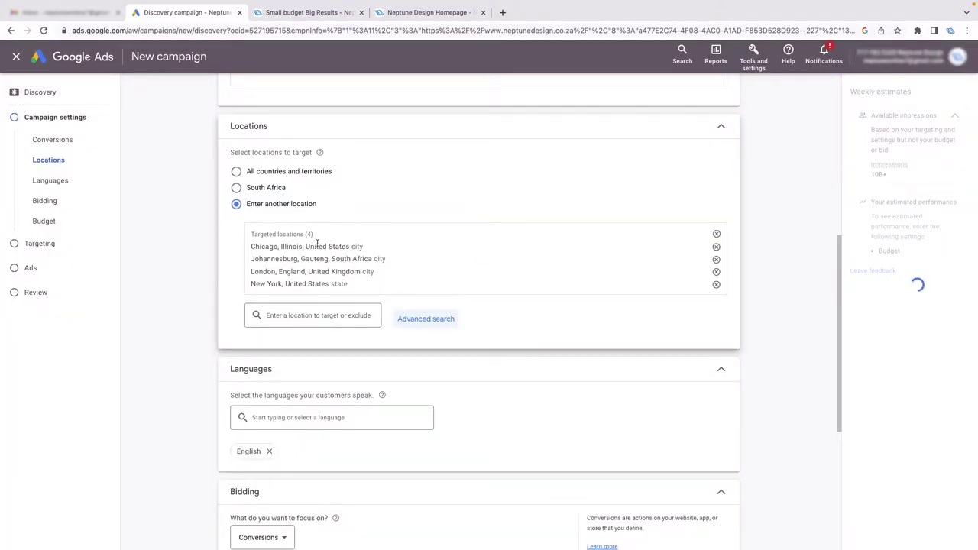
pyautogui.scroll(-1, 480, 368)
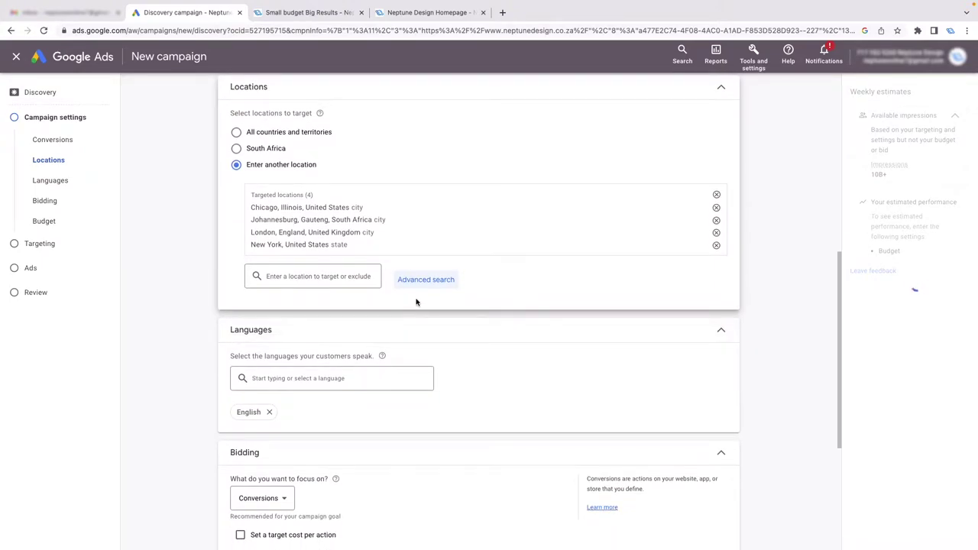
pyautogui.click(417, 279)
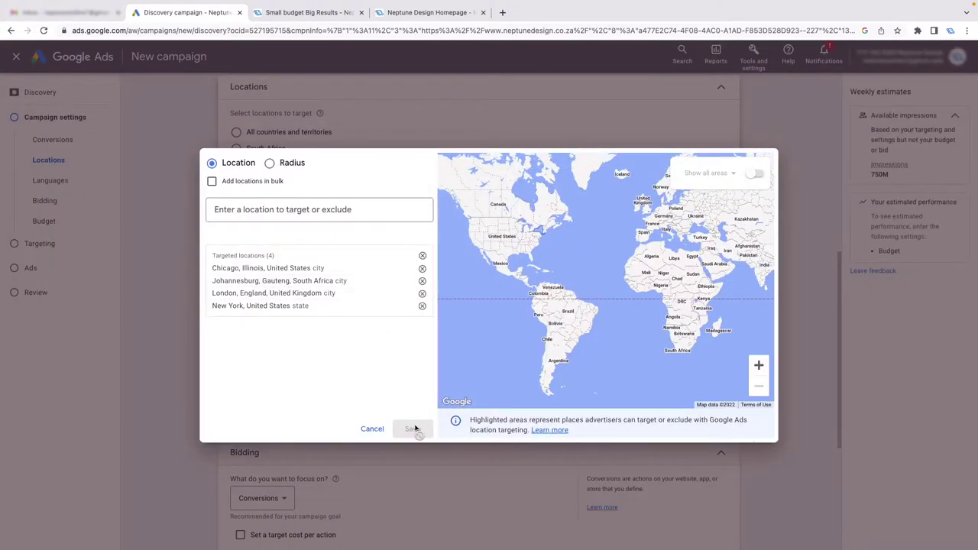
pyautogui.click(373, 428)
# - Set the campaign's average daily budget to $20.00 and continue to the Targeting stage
pyautogui.scroll(-1, 382, 329)
pyautogui.scroll(4, 479, 319)
pyautogui.scroll(-4, 463, 321)
pyautogui.scroll(-3, 454, 328)
pyautogui.scroll(1, 324, 255)
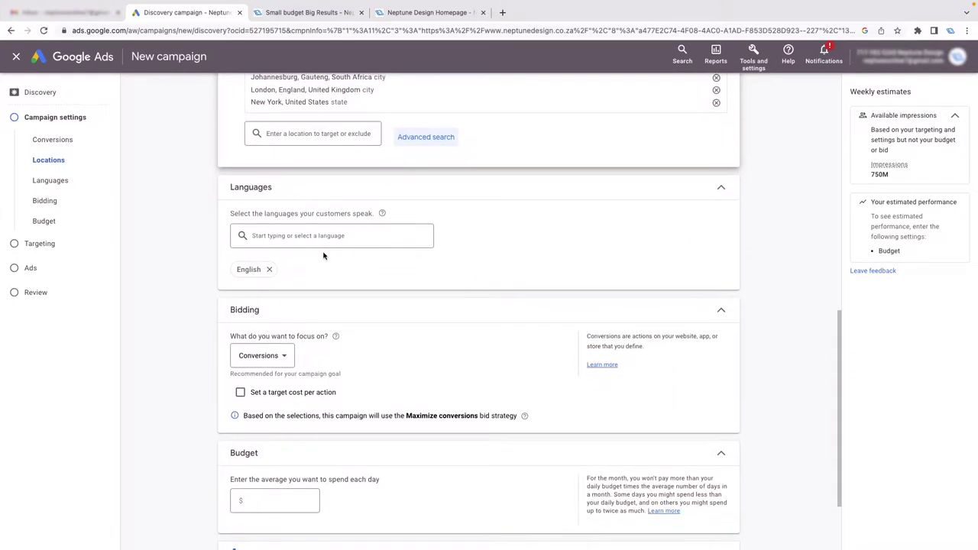
pyautogui.scroll(-3, 324, 258)
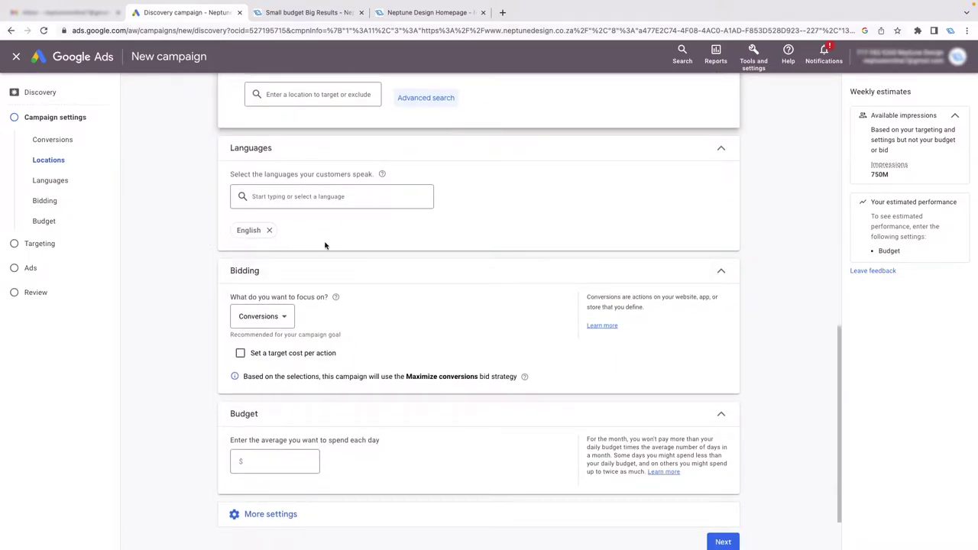
pyautogui.scroll(-2, 337, 252)
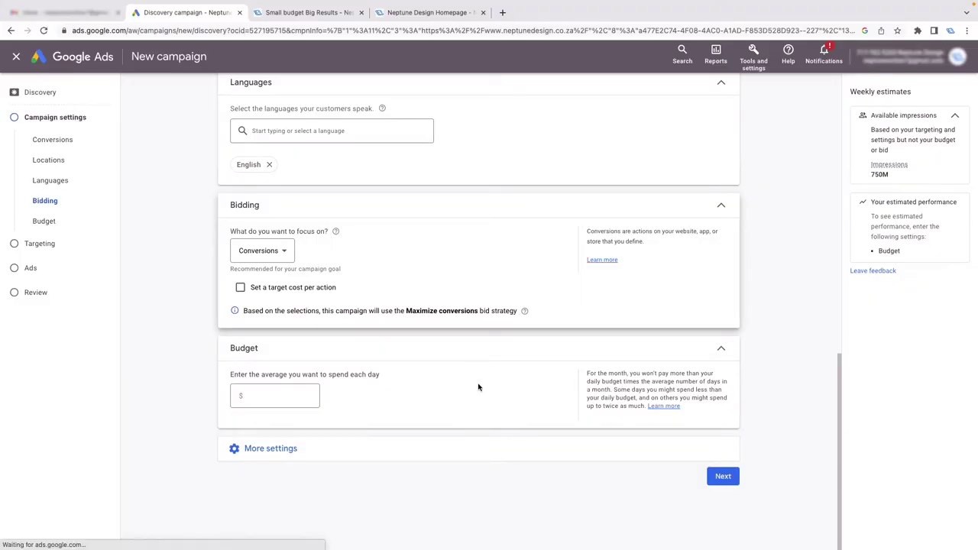
pyautogui.click(456, 391)
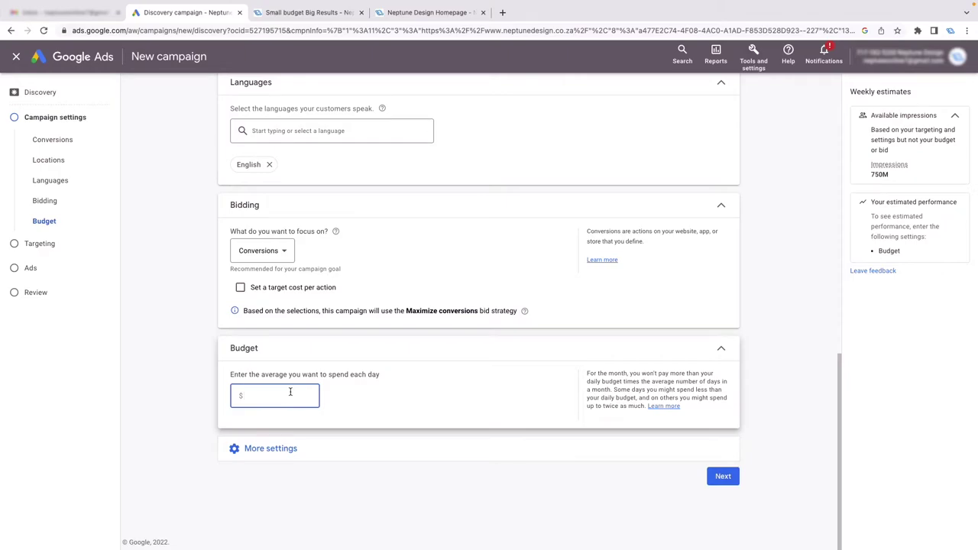
pyautogui.click(383, 405)
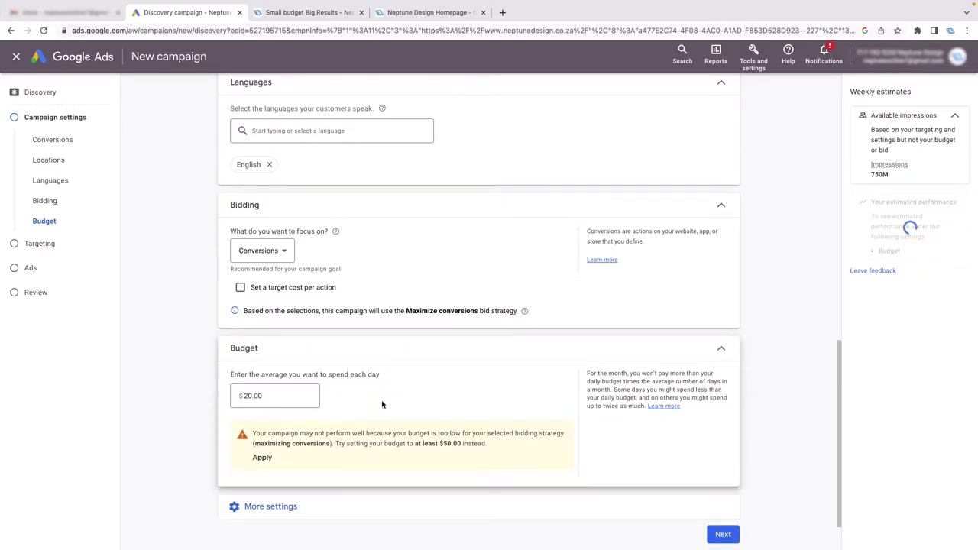
pyautogui.scroll(-2, 226, 468)
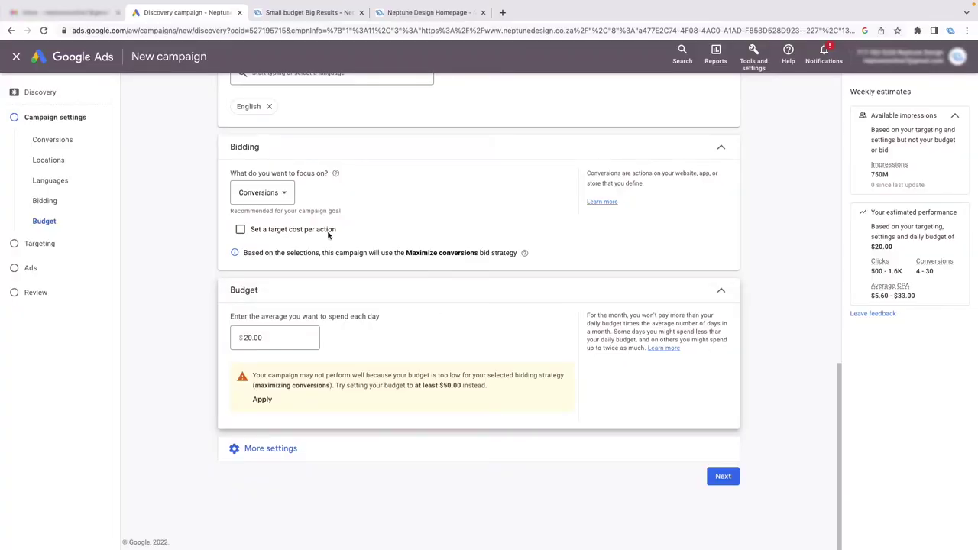
pyautogui.click(723, 477)
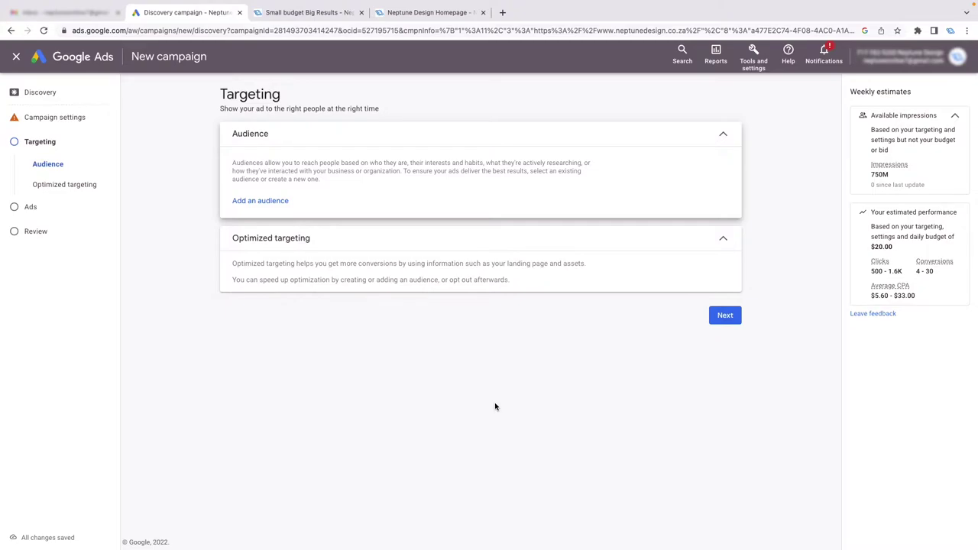
# - Start a new audience for the campaign and expand its interests and detailed demographics section
pyautogui.click(262, 202)
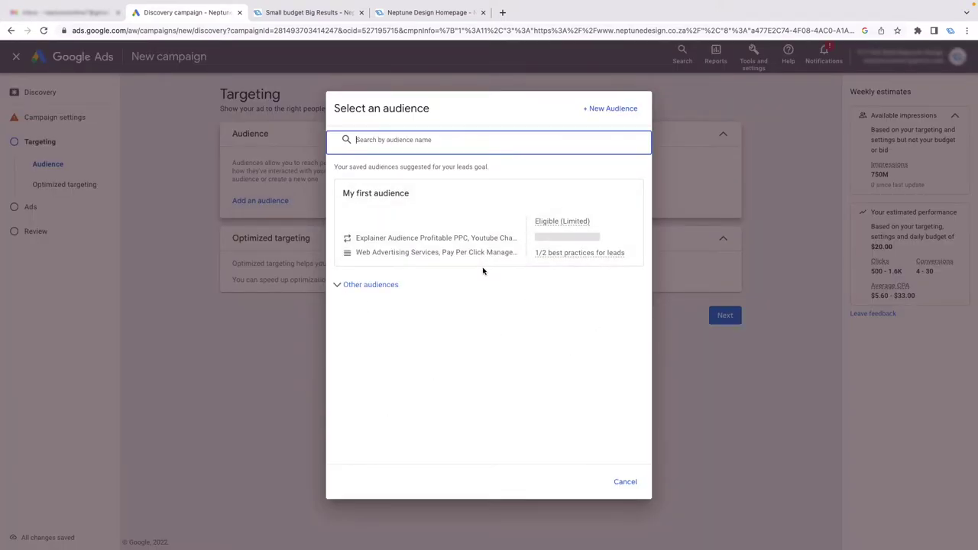
pyautogui.click(630, 108)
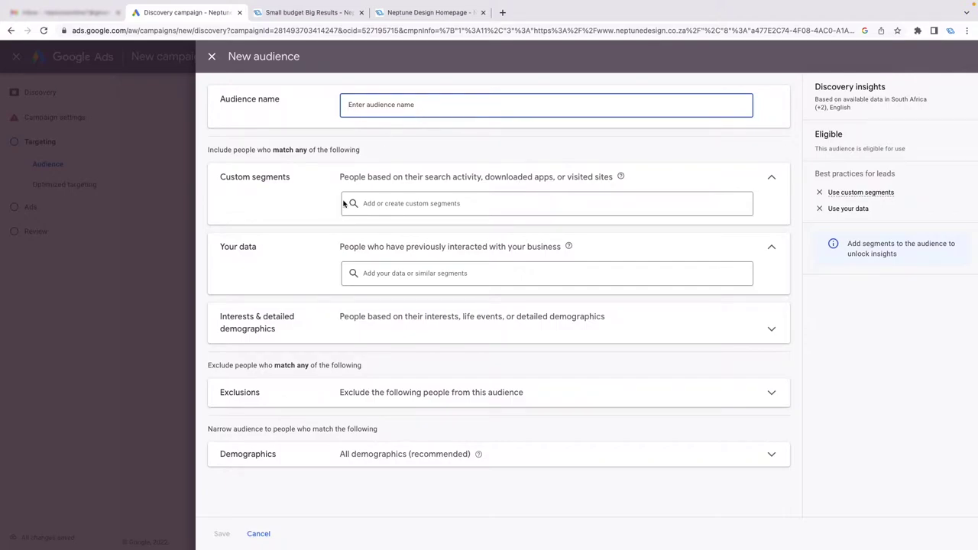
pyautogui.click(478, 334)
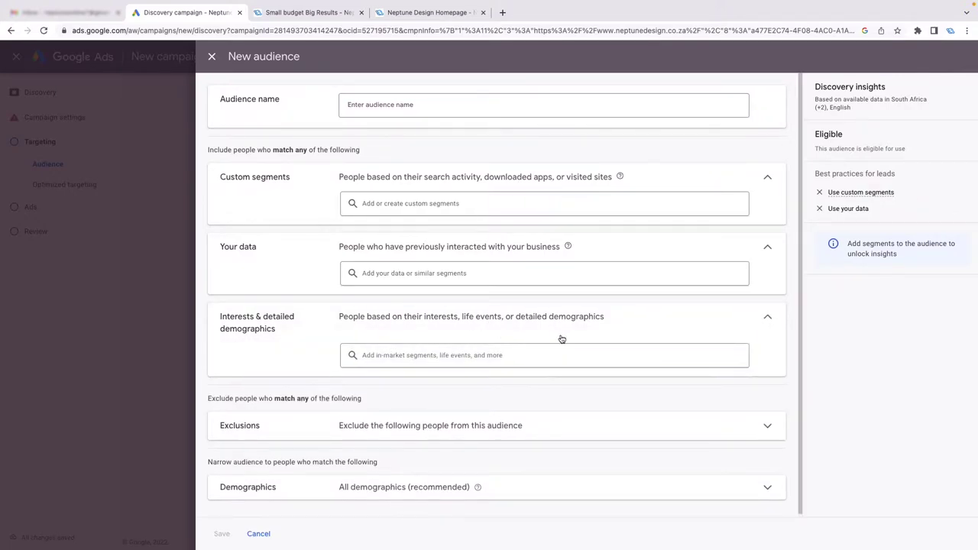
# - Add the in-market segments Advertising & Marketing Services, Web Design & Development, and SEO & SEM Services to the audience
pyautogui.click(524, 354)
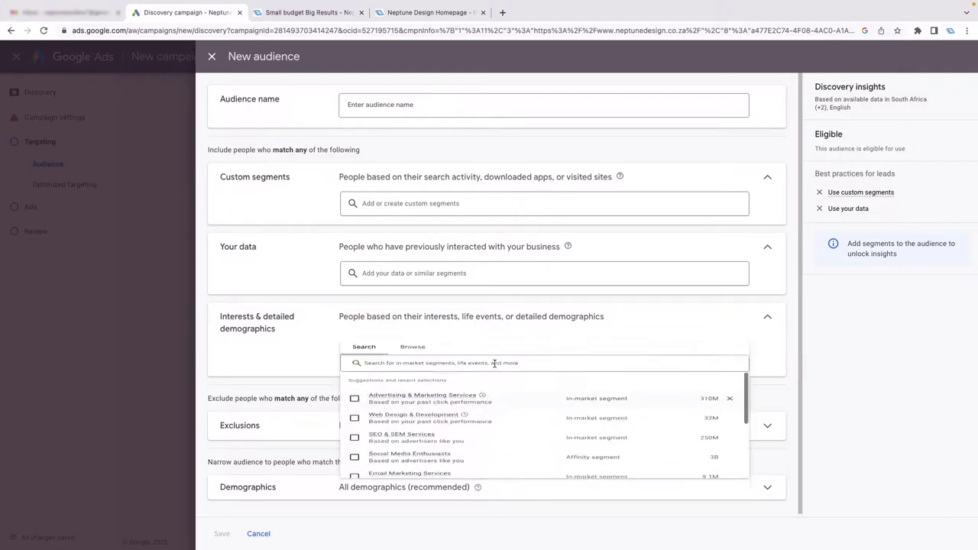
pyautogui.scroll(-2, 485, 436)
pyautogui.scroll(2, 438, 426)
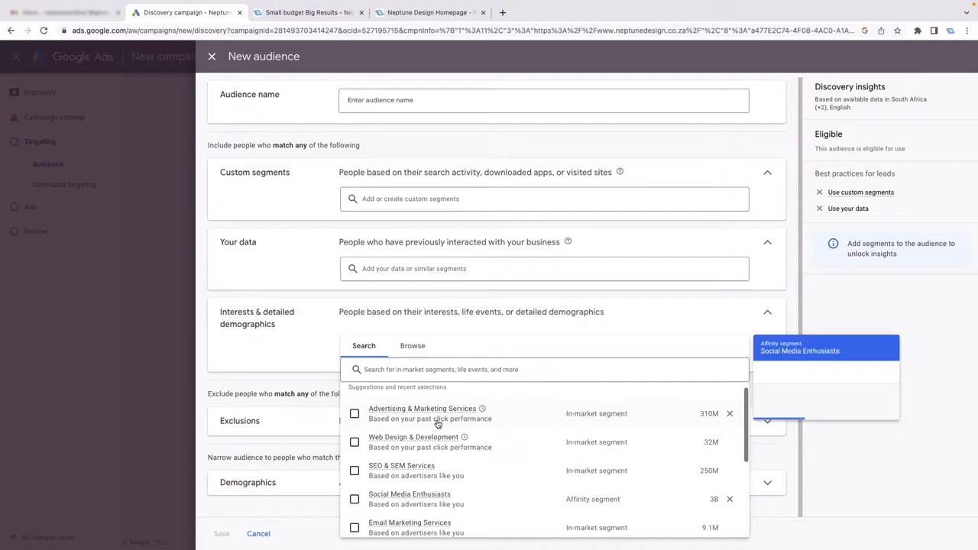
pyautogui.moveTo(355, 424)
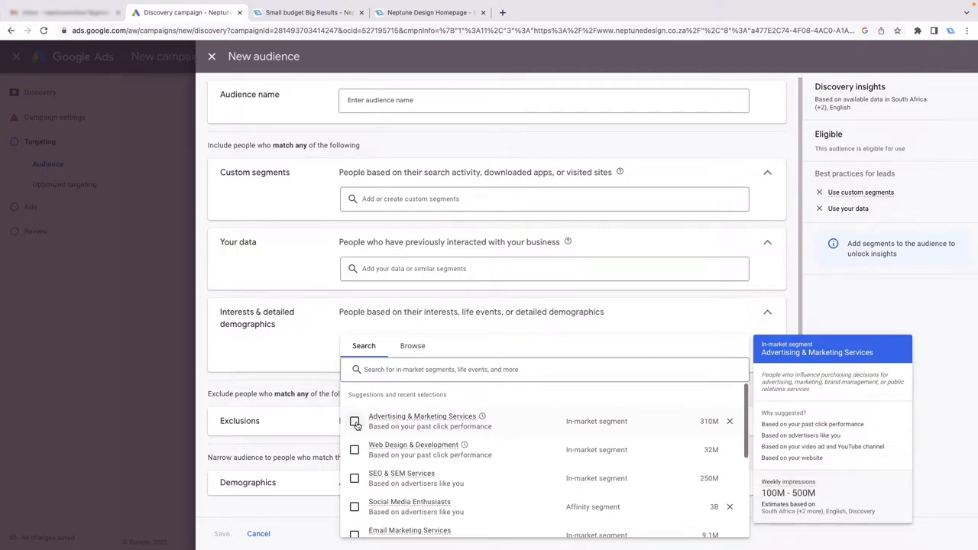
pyautogui.moveTo(353, 452)
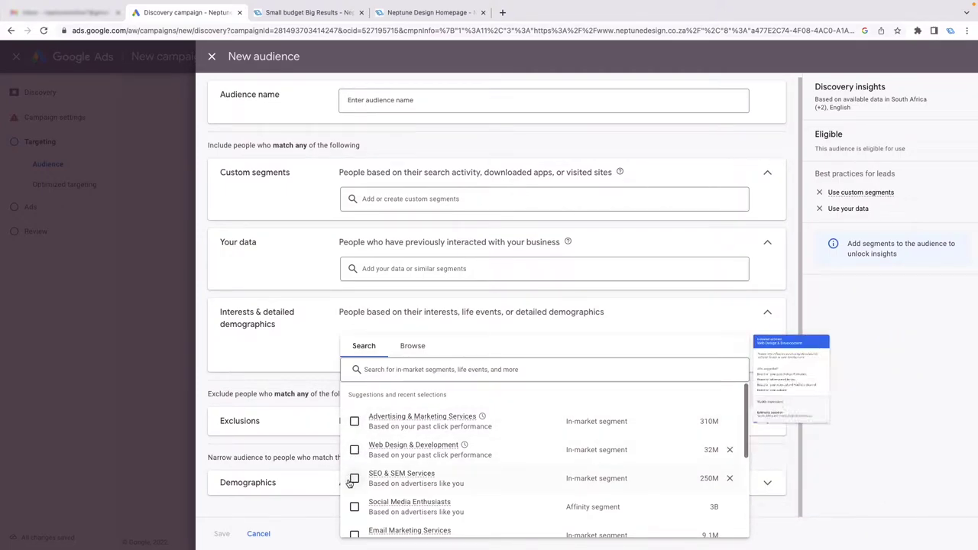
pyautogui.click(354, 421)
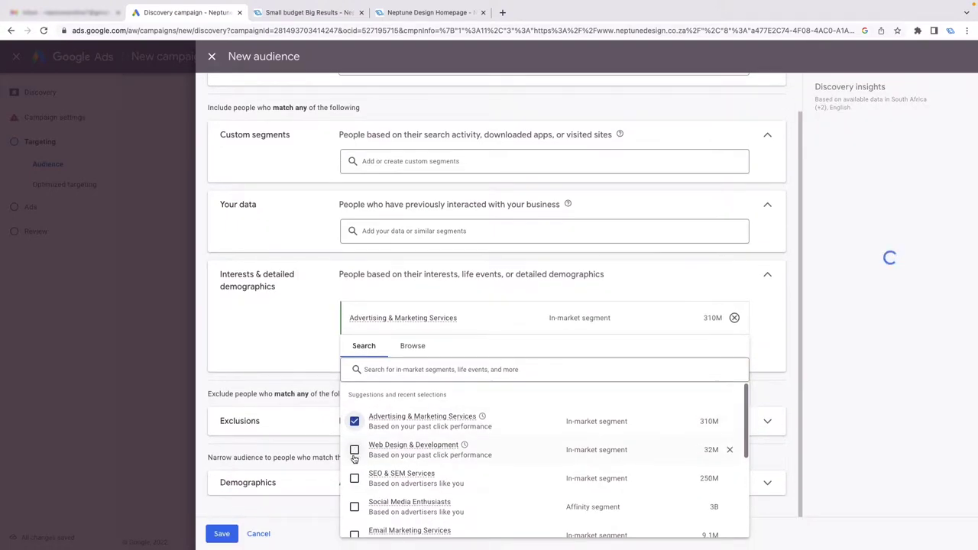
pyautogui.click(354, 449)
pyautogui.click(355, 479)
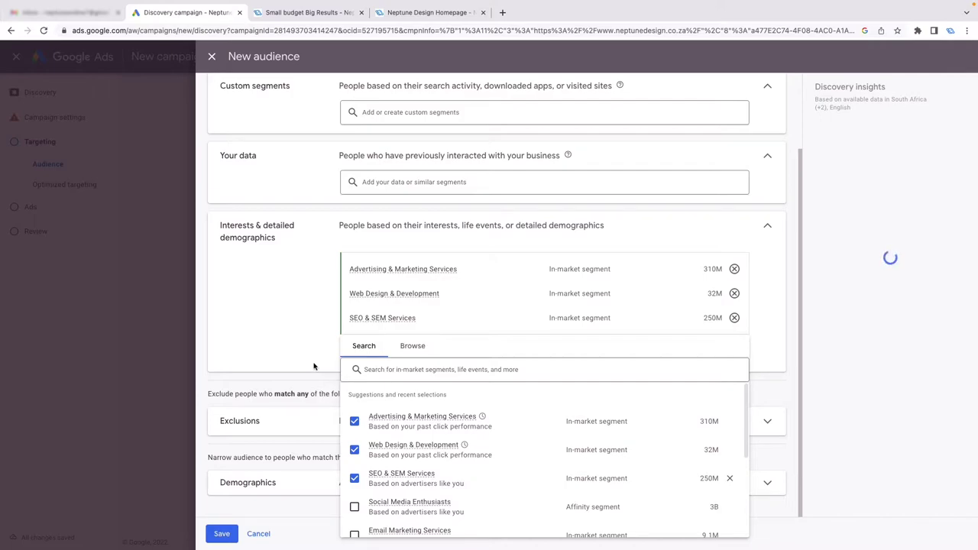
# - Browse the life events and add Business Creation and College Graduation to the audience
pyautogui.click(410, 348)
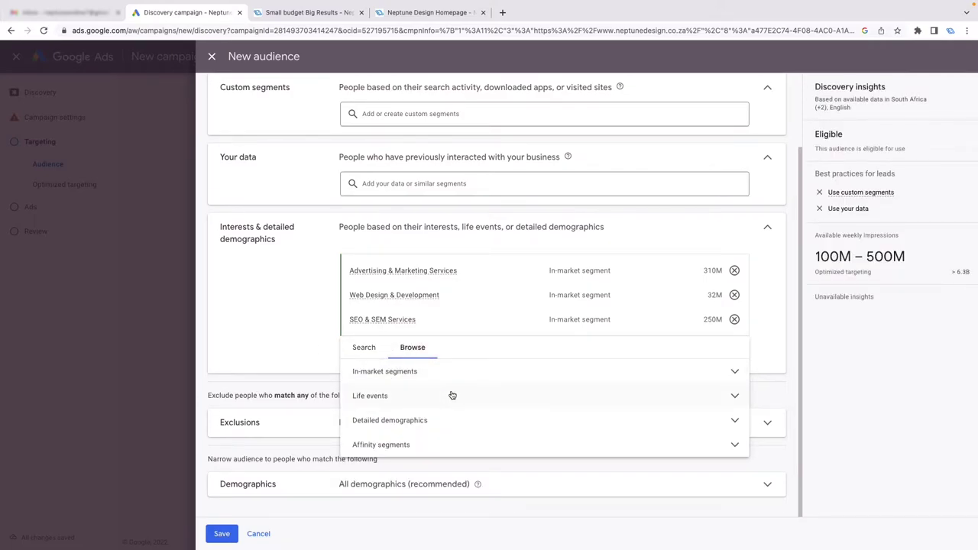
pyautogui.click(730, 396)
pyautogui.scroll(-3, 632, 389)
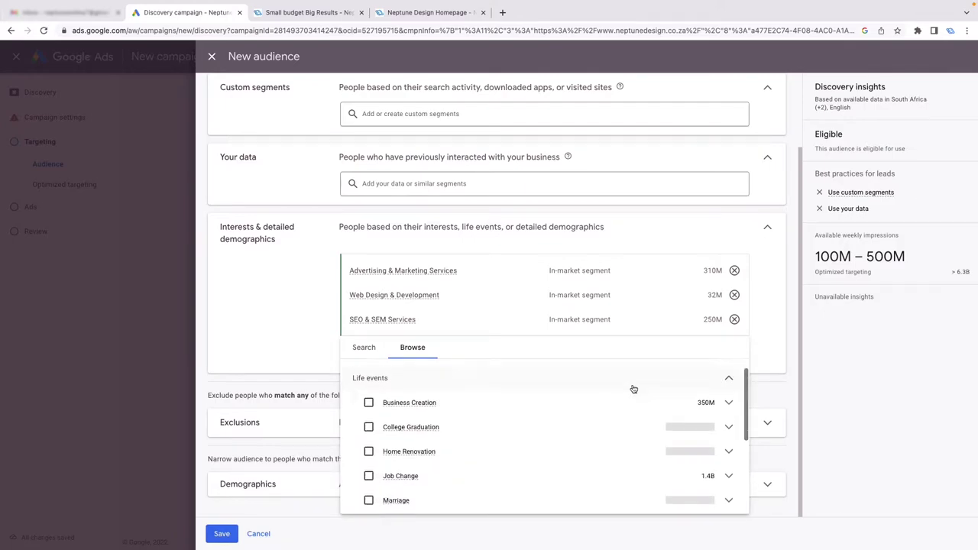
pyautogui.scroll(3, 613, 406)
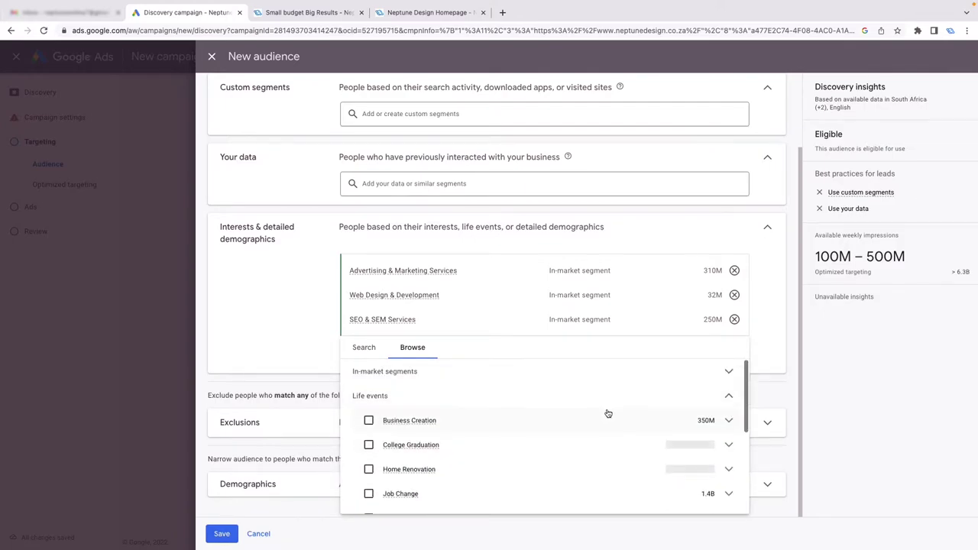
pyautogui.moveTo(393, 431)
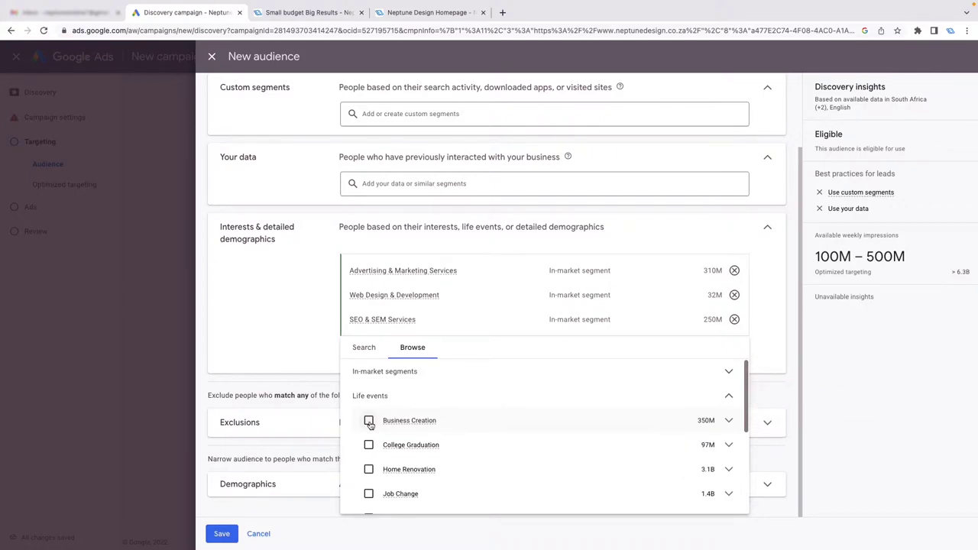
pyautogui.click(369, 421)
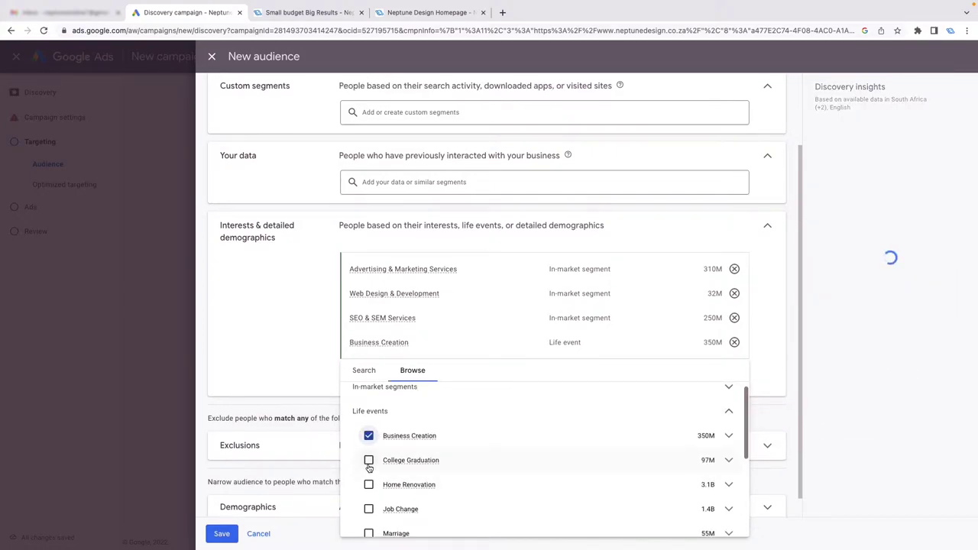
pyautogui.click(369, 463)
# - Add Getting Married Soon from the Marriage life events to the audience and close the segment list
pyautogui.scroll(-3, 482, 465)
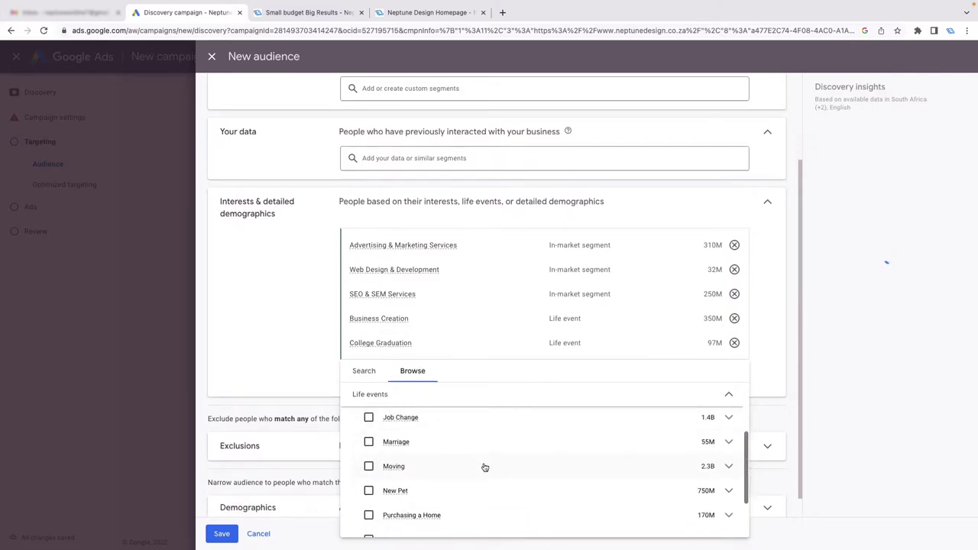
pyautogui.moveTo(502, 466)
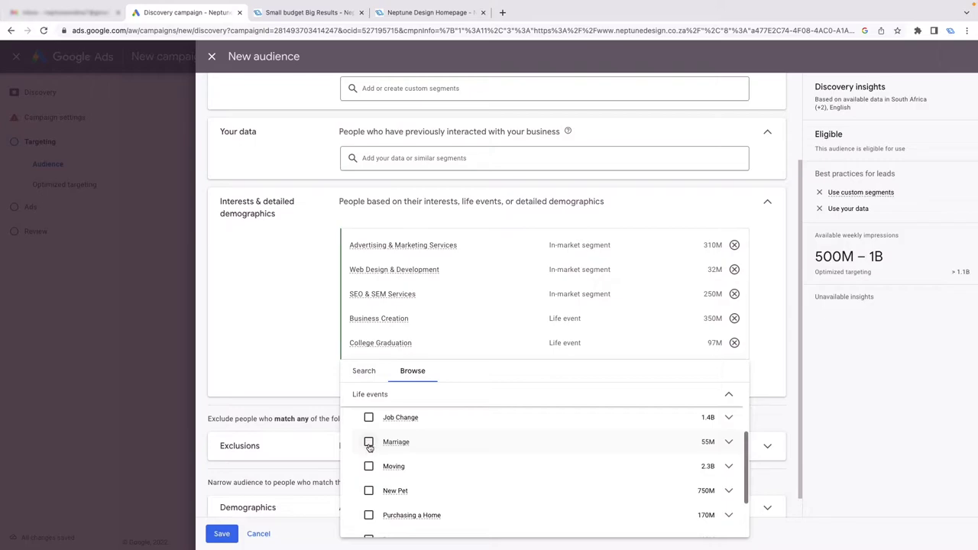
pyautogui.click(729, 443)
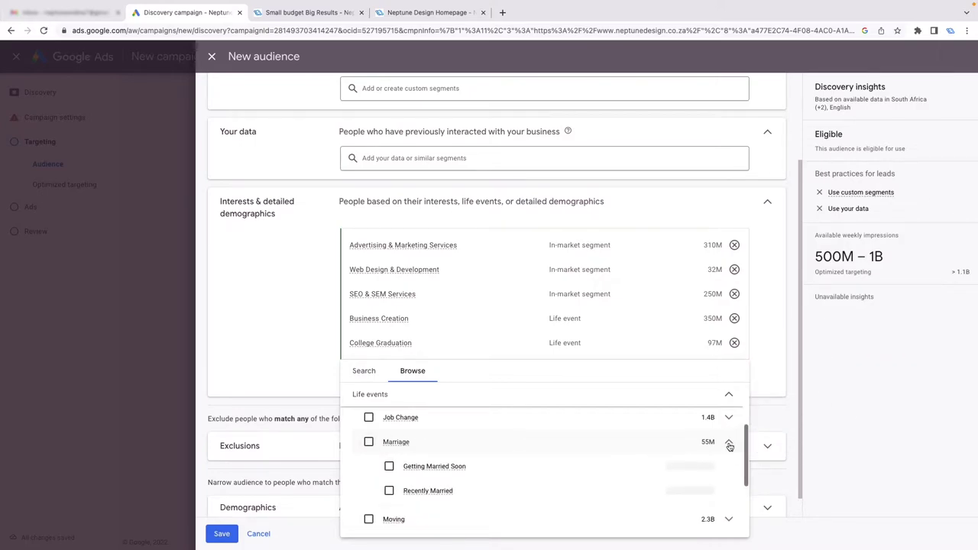
pyautogui.click(390, 467)
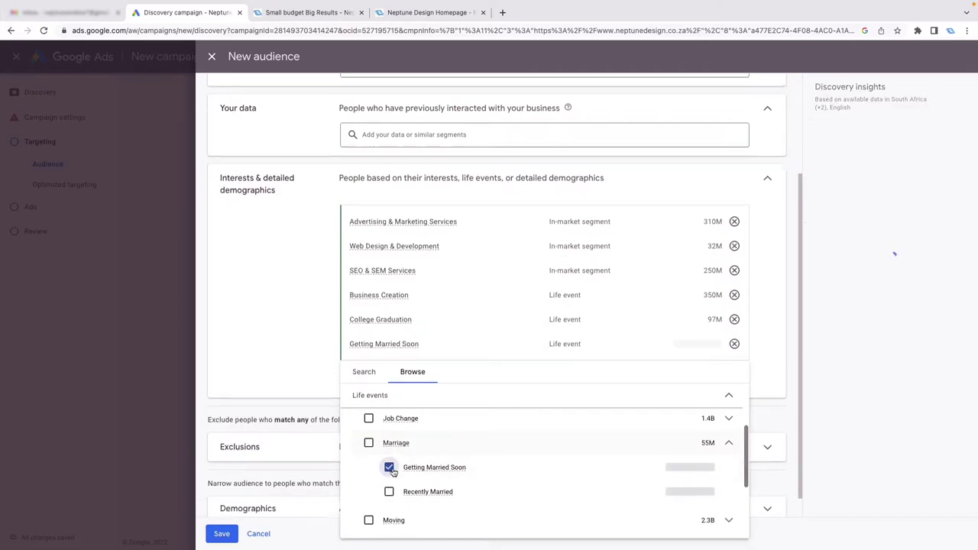
pyautogui.click(729, 442)
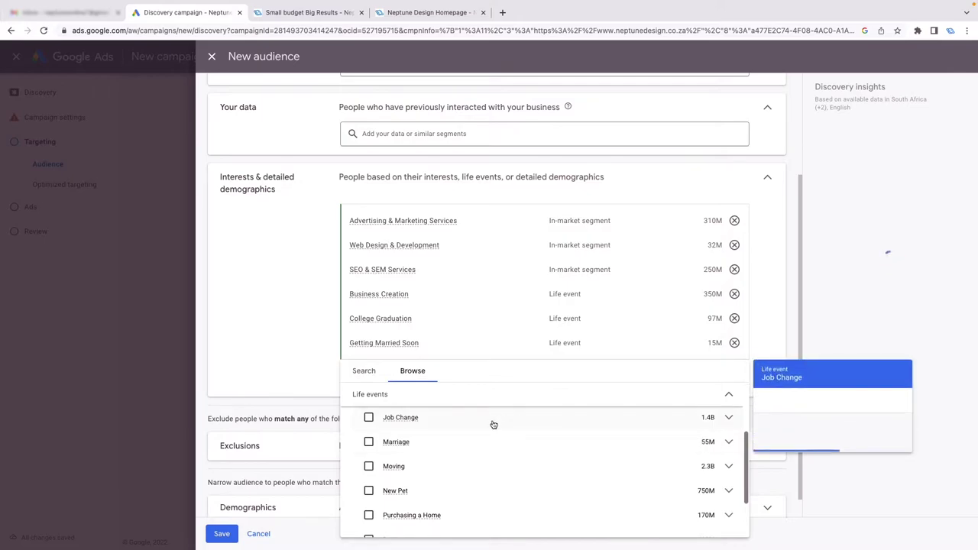
pyautogui.click(302, 345)
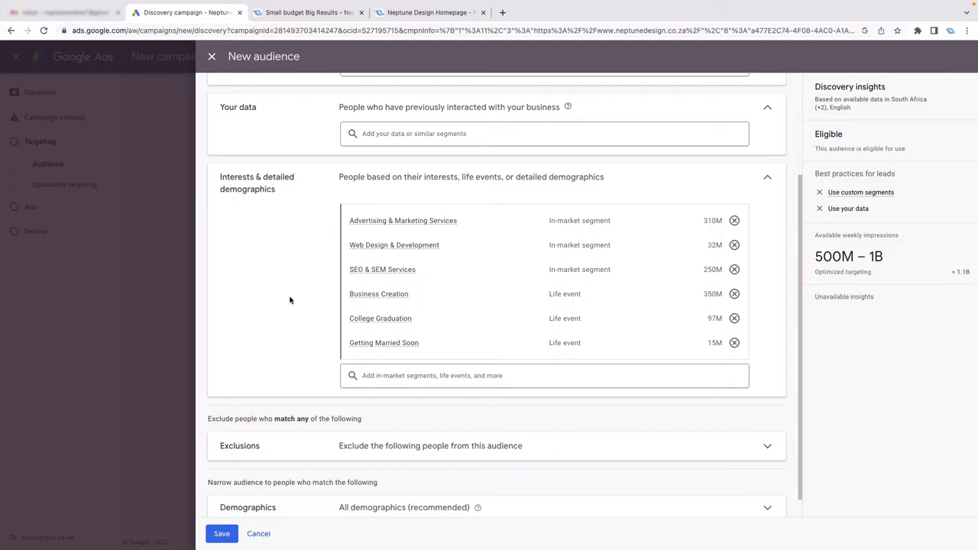
# - Try excluding Female from the audience's gender demographics and include it again
pyautogui.scroll(-1, 288, 300)
pyautogui.click(469, 493)
pyautogui.scroll(-3, 435, 449)
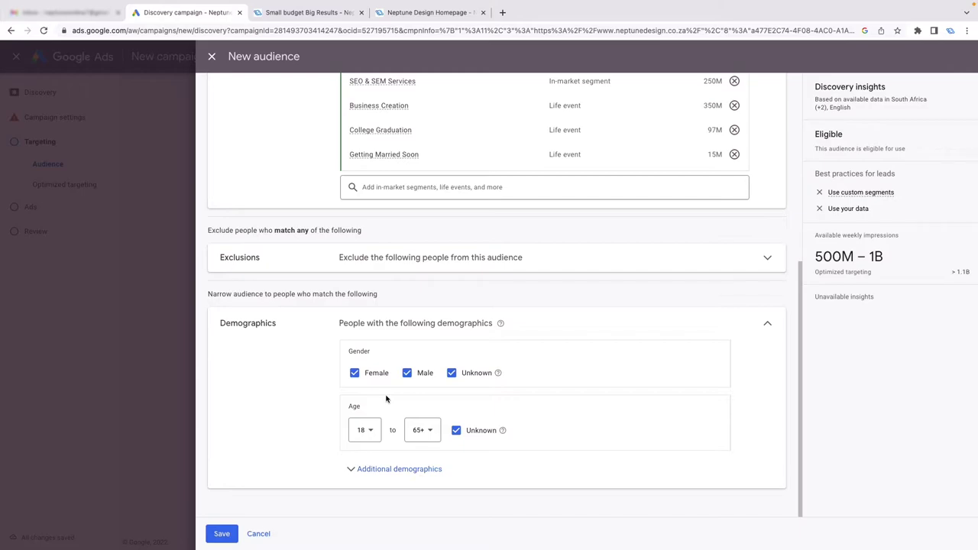
pyautogui.click(355, 373)
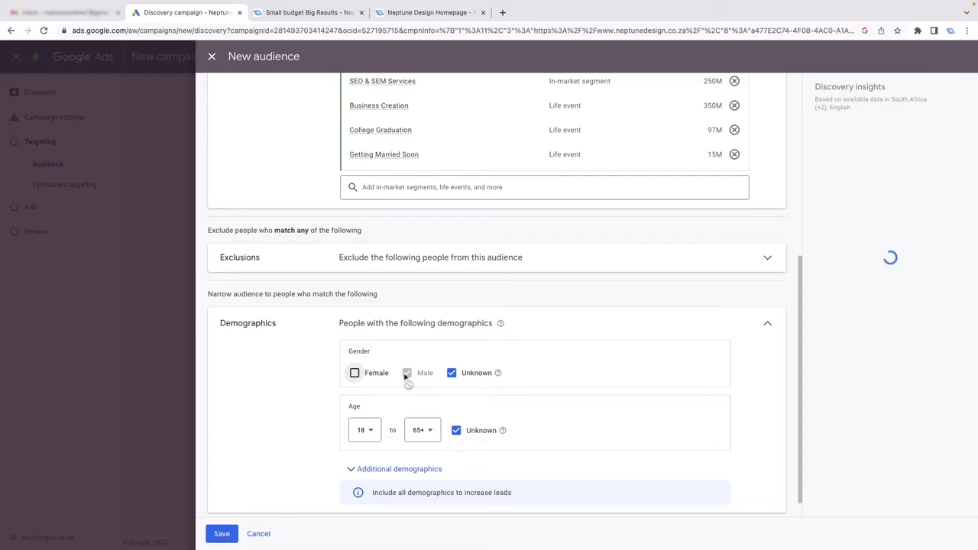
pyautogui.click(354, 374)
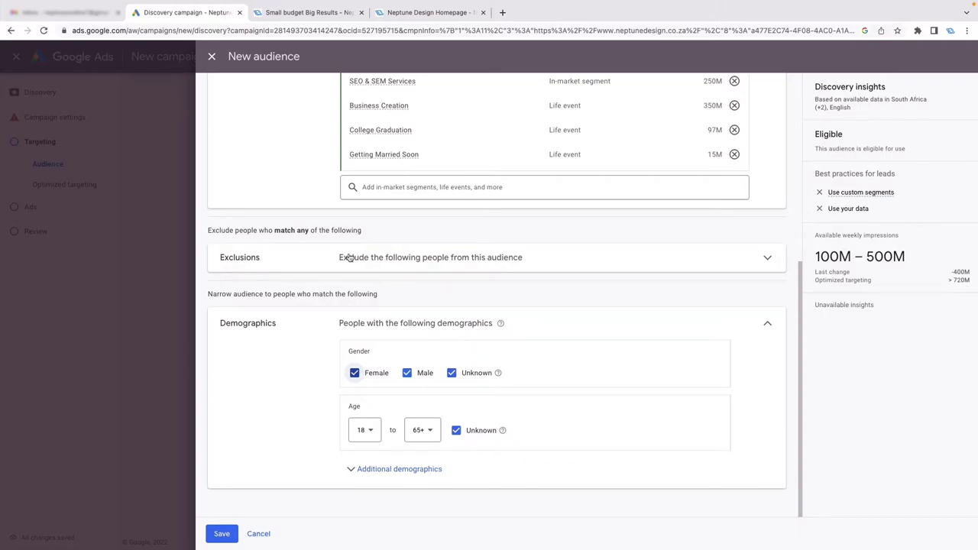
# - Enter EXP as the name of the new audience
pyautogui.scroll(1, 532, 320)
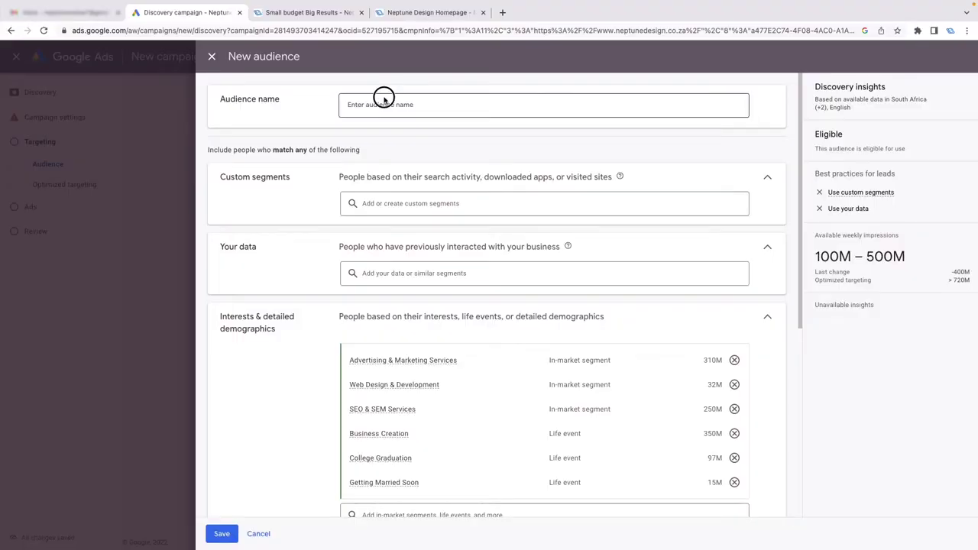
pyautogui.click(384, 101)
pyautogui.write('EXP')
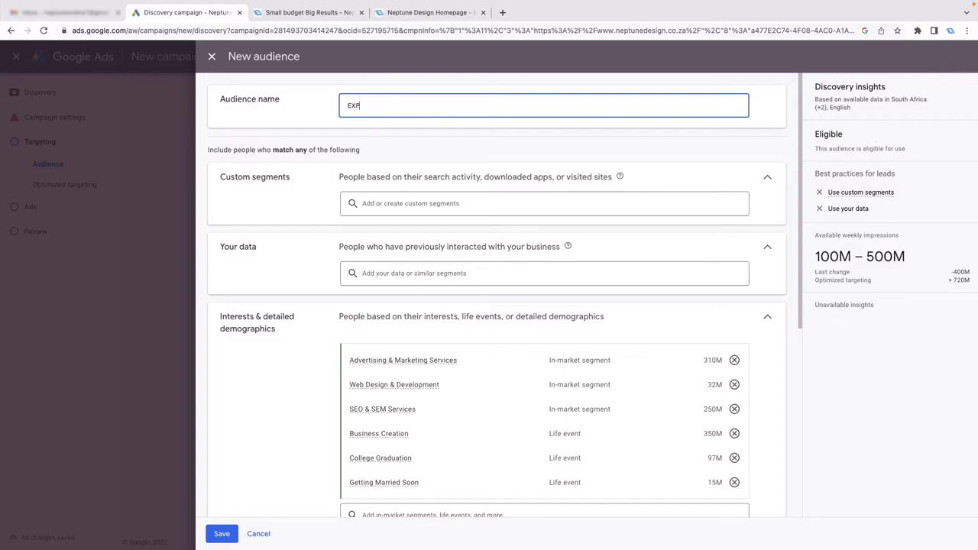
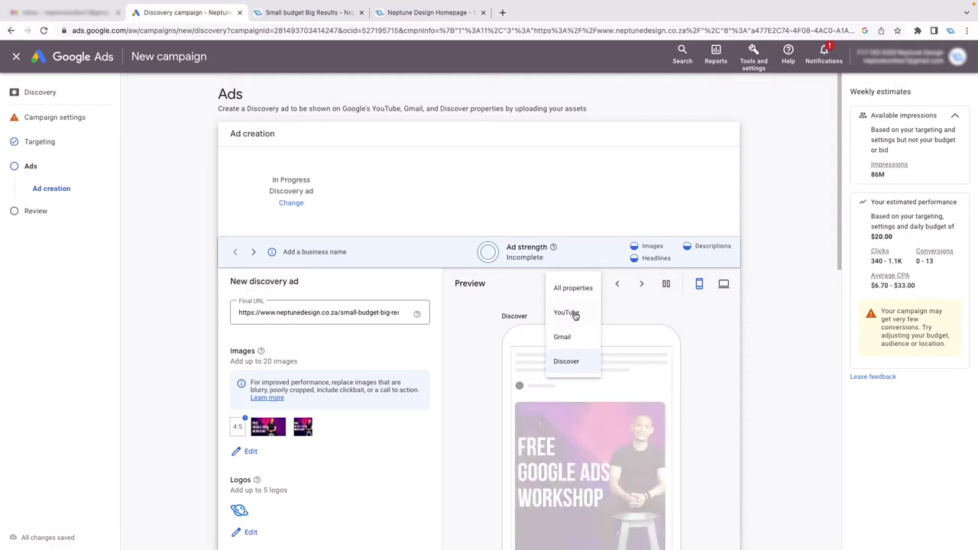
# - Preview the discovery ad as it appears on YouTube and switch the preview back to Discover
pyautogui.click(572, 312)
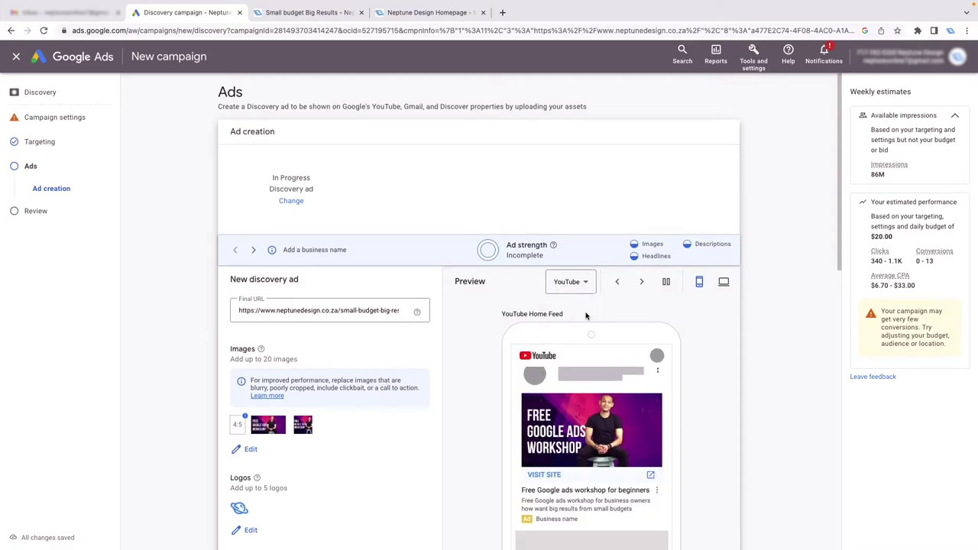
pyautogui.scroll(-2, 589, 336)
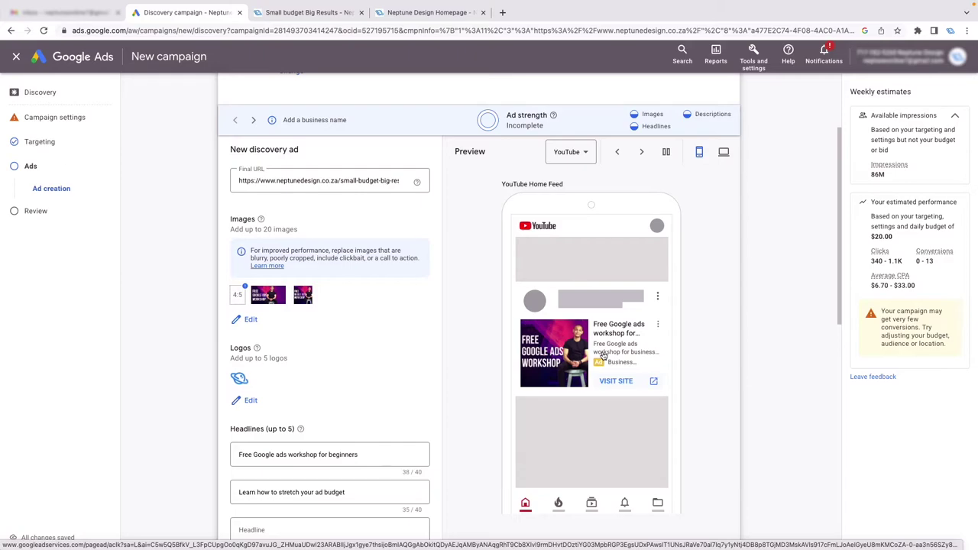
pyautogui.click(575, 158)
pyautogui.click(570, 229)
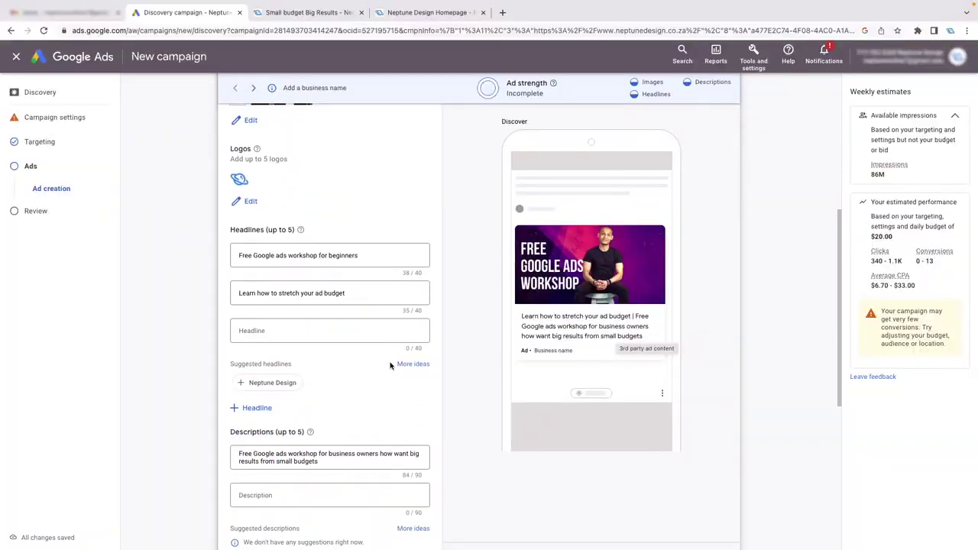
# - Check the ad's headlines, descriptions and call to action settings, and proceed to the campaign review
pyautogui.scroll(-3, 390, 365)
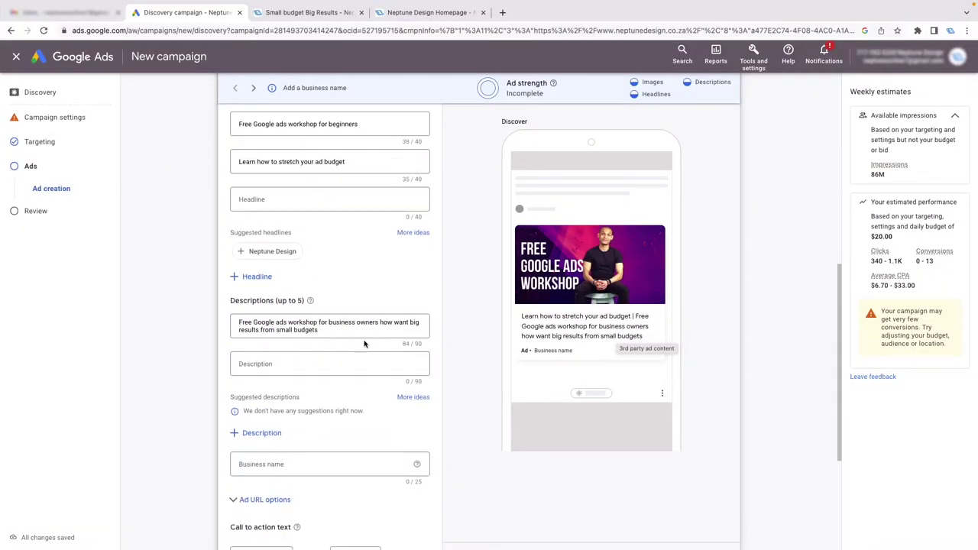
pyautogui.scroll(1, 372, 311)
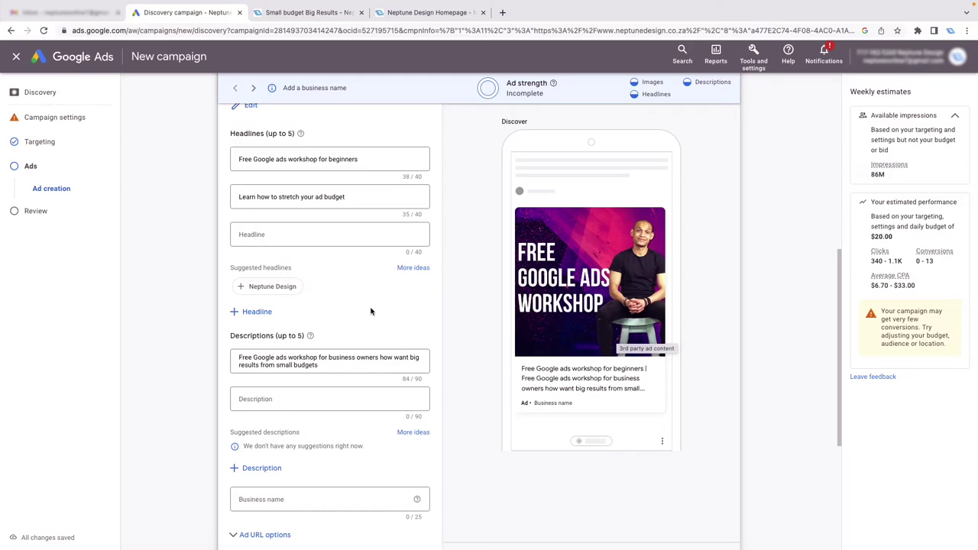
pyautogui.scroll(-1, 369, 315)
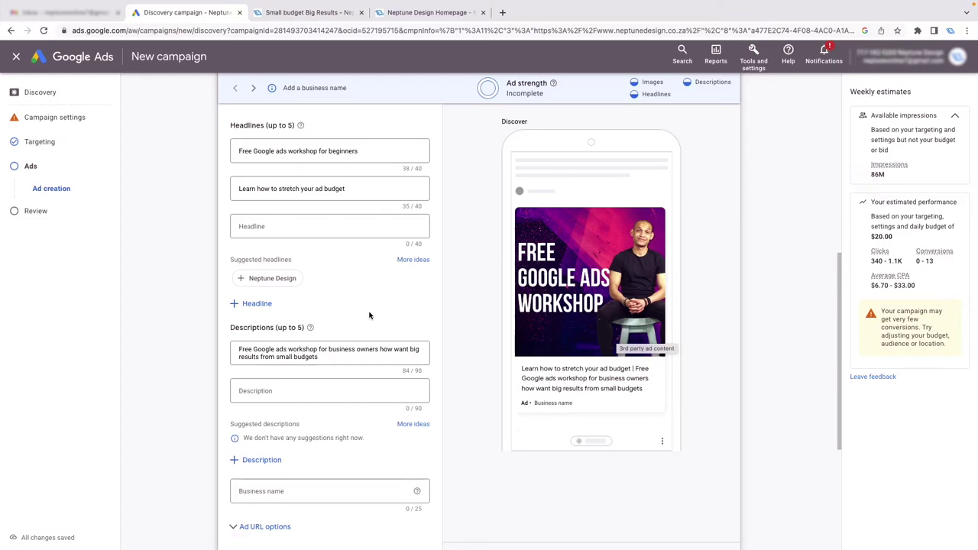
pyautogui.scroll(-3, 528, 371)
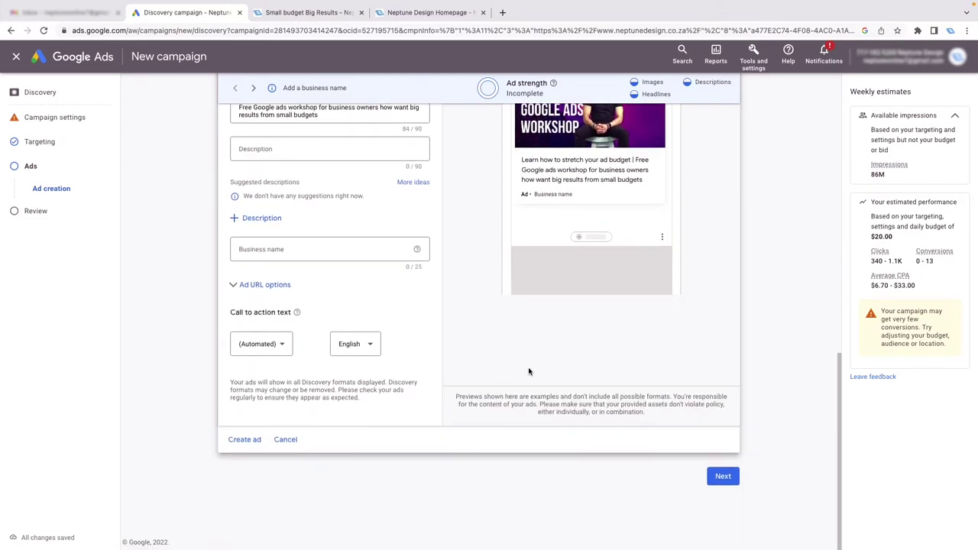
pyautogui.click(719, 477)
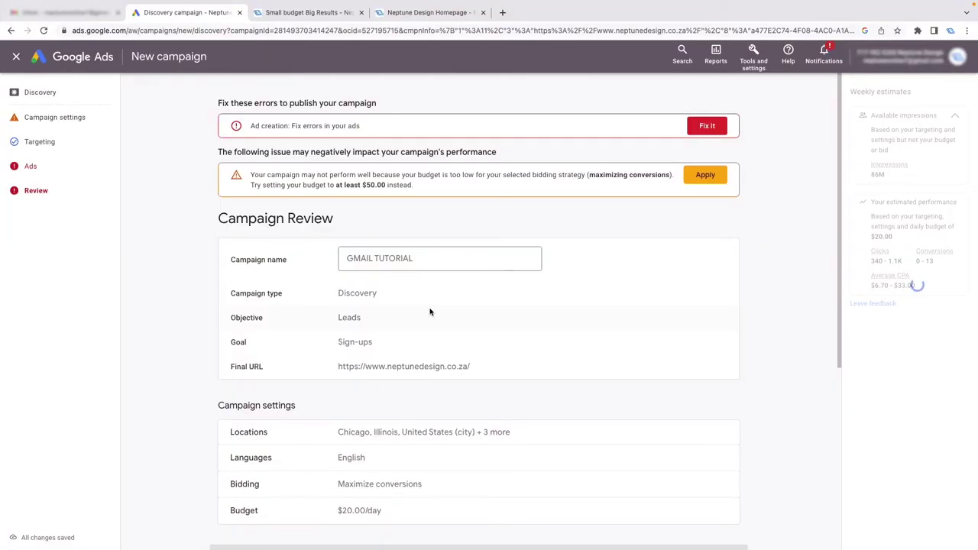
# - Examine the publishing errors, the budget and conversion warnings, and the summary of campaign settings, targeting and ads
pyautogui.scroll(-1, 612, 260)
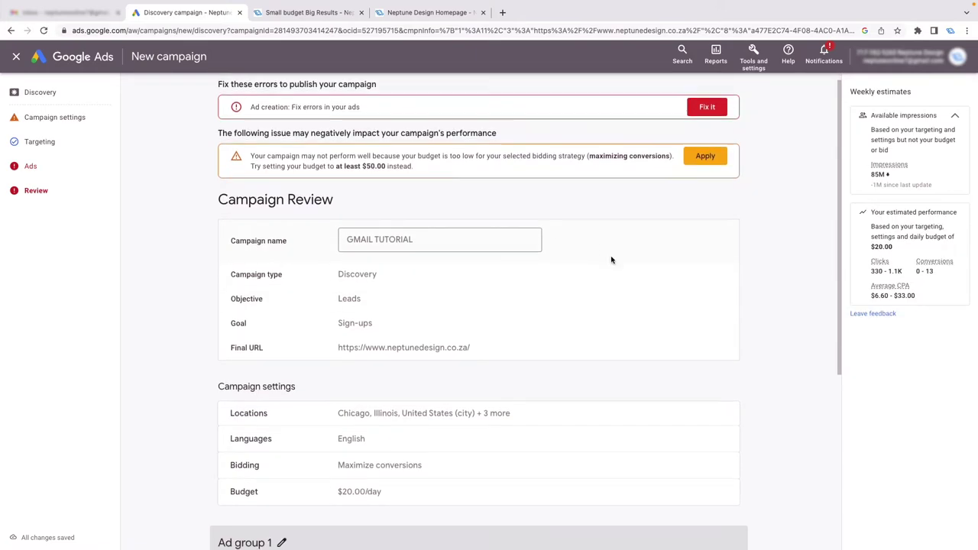
pyautogui.scroll(-2, 612, 259)
pyautogui.scroll(3, 612, 261)
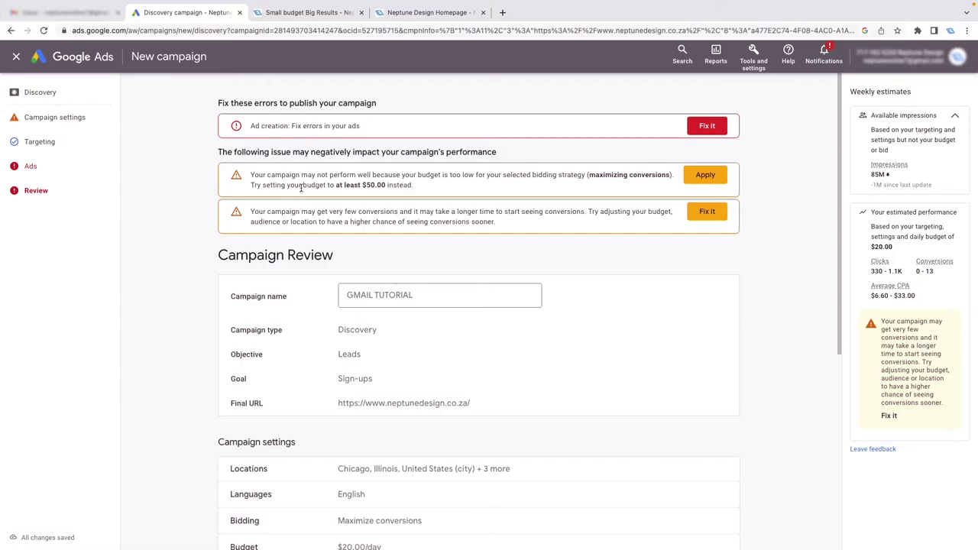
pyautogui.moveTo(264, 185); pyautogui.dragTo(428, 192)
pyautogui.click(410, 184)
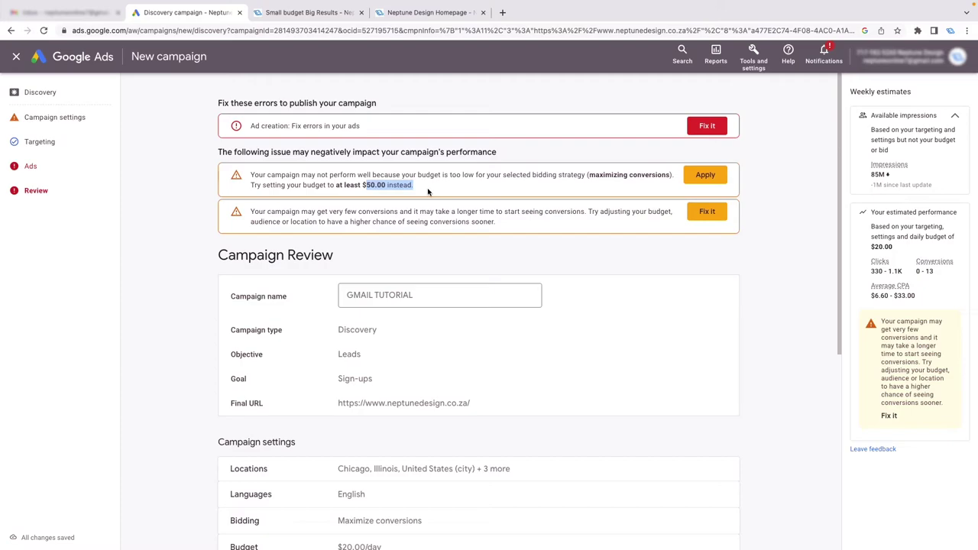
pyautogui.click(432, 222)
pyautogui.moveTo(276, 216); pyautogui.dragTo(411, 219)
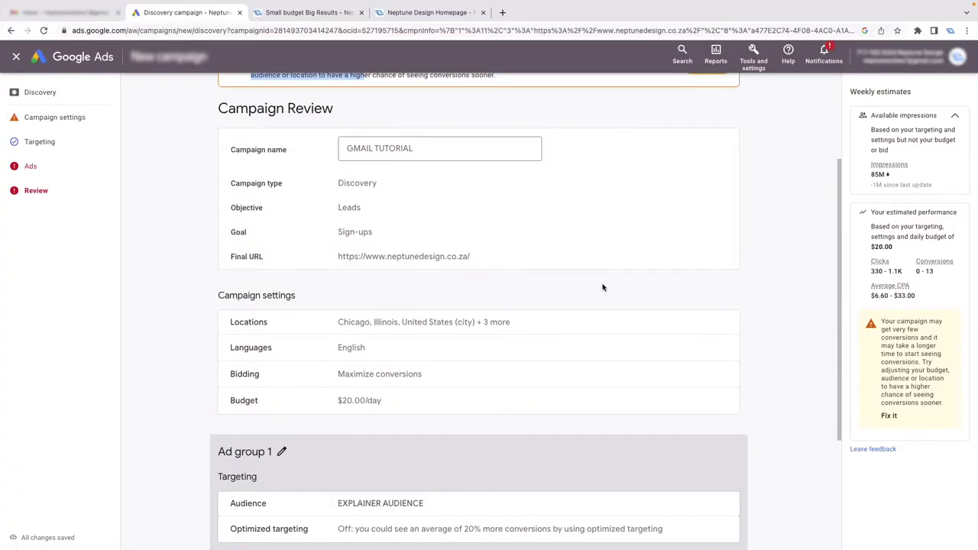
pyautogui.scroll(-5, 603, 286)
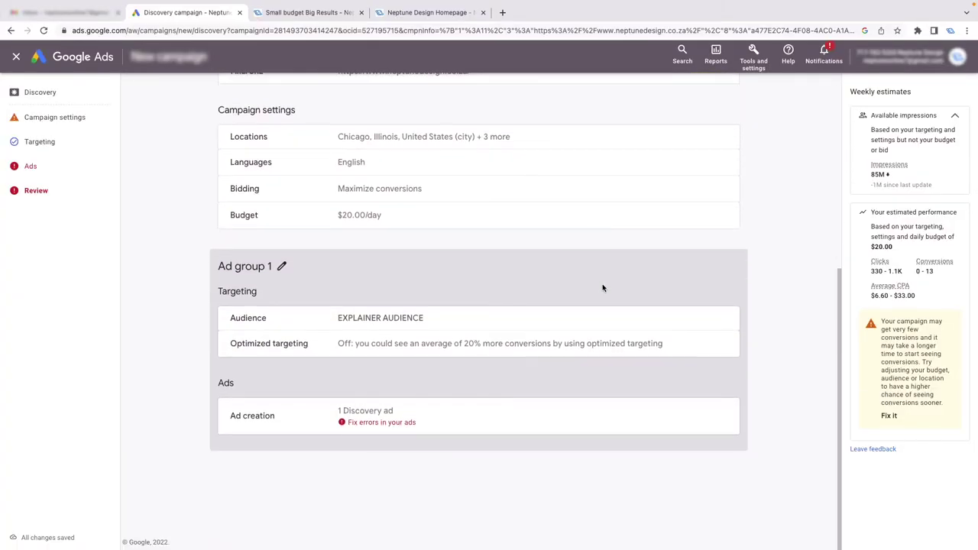
# - Reopen the discovery ad, set its business name to NEPTUNE DESIGN PTY LTD and return to the campaign review
pyautogui.click(39, 170)
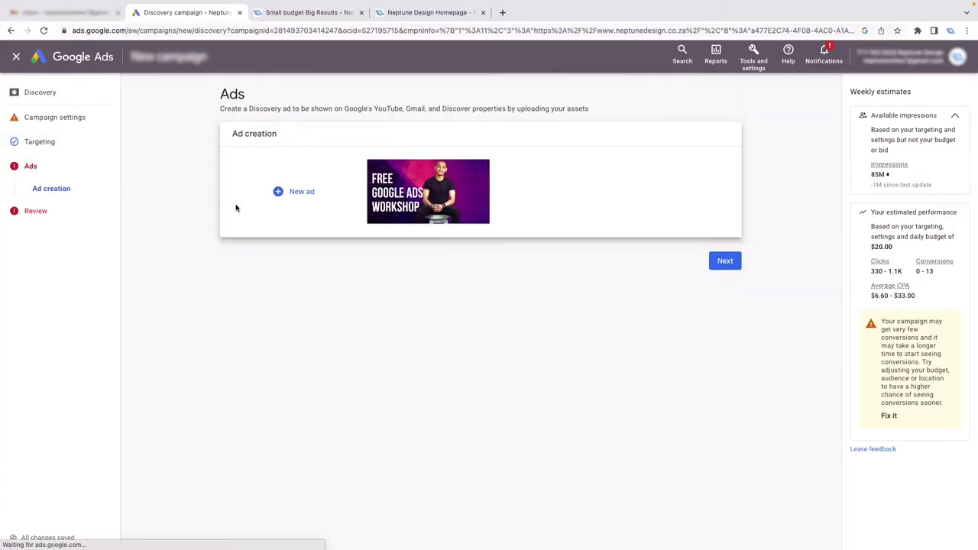
pyautogui.scroll(-8, 404, 281)
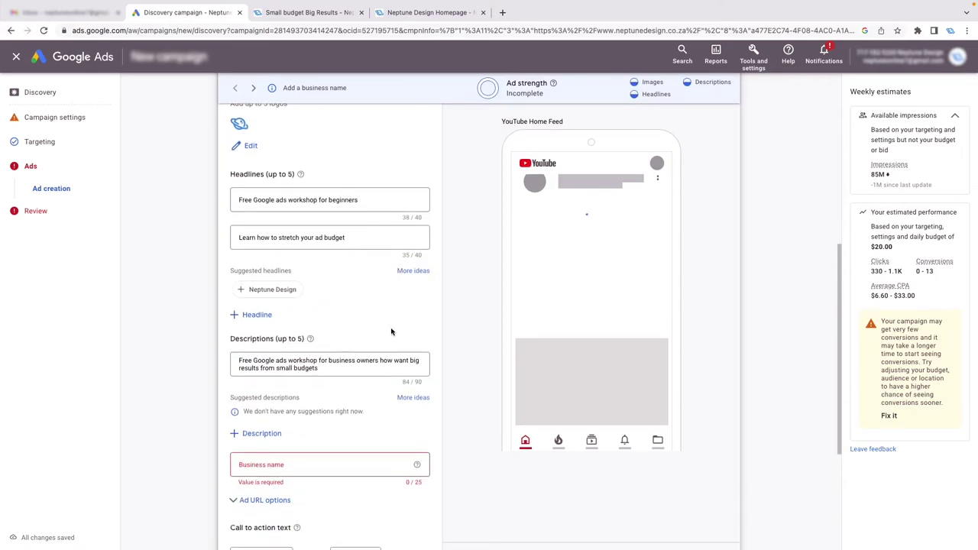
pyautogui.click(308, 294)
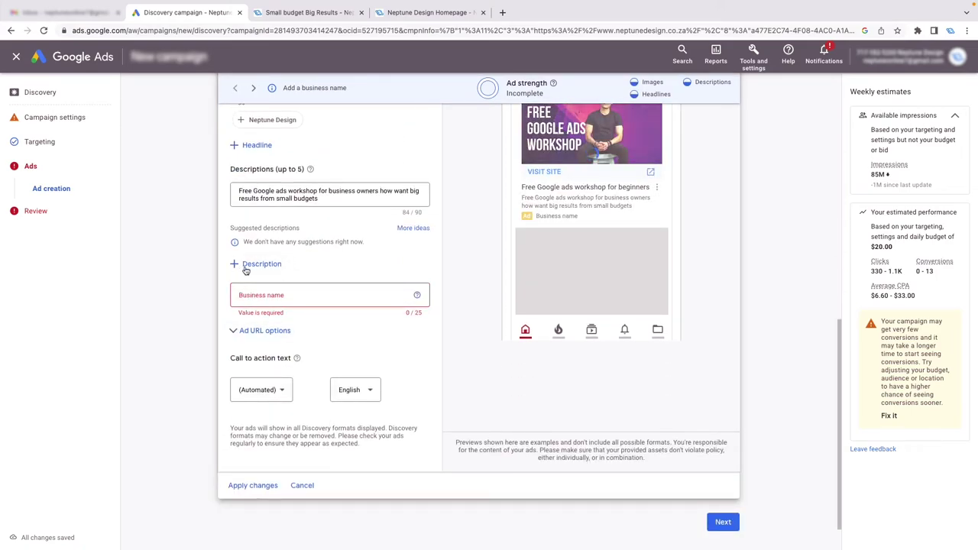
pyautogui.click(306, 295)
pyautogui.write('N')
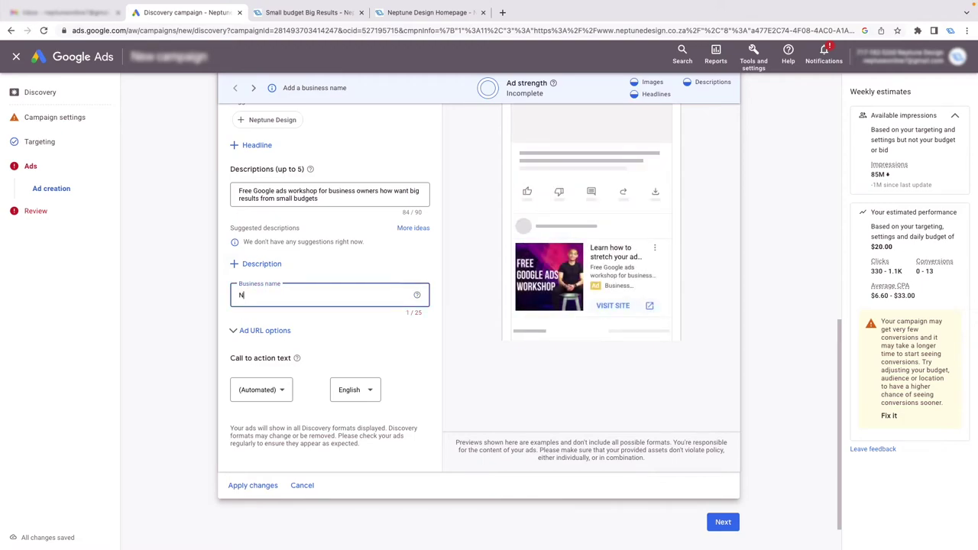
pyautogui.write('EPTUNE DESIGN')
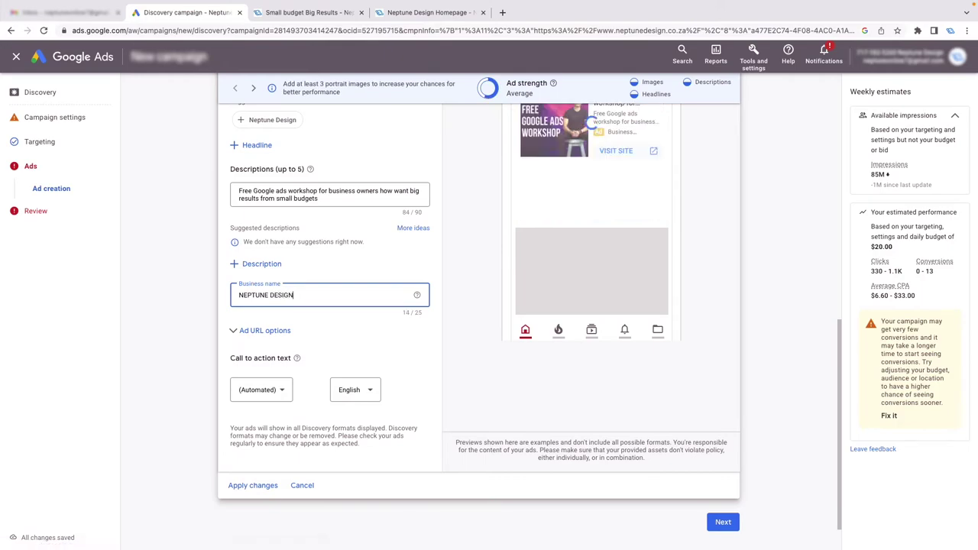
pyautogui.write(' PTY LTD')
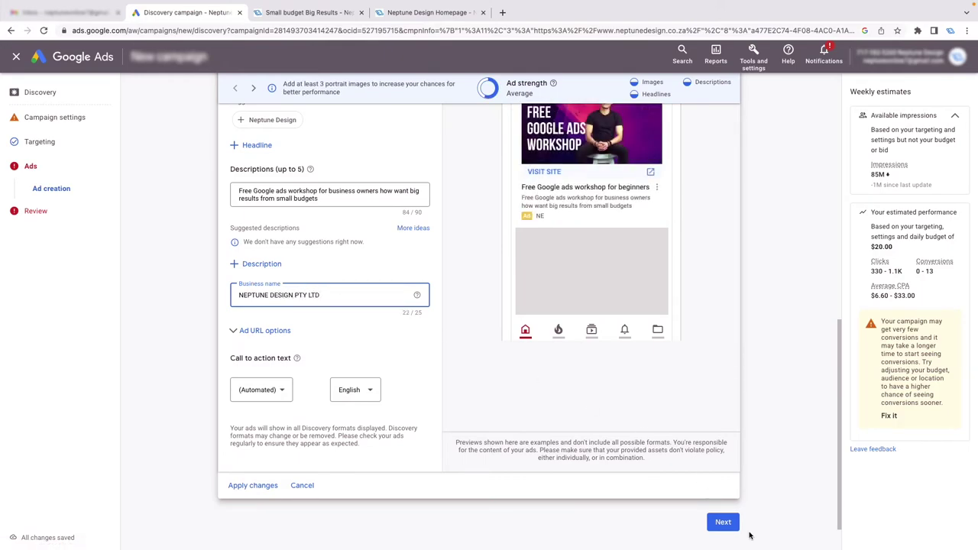
pyautogui.click(730, 524)
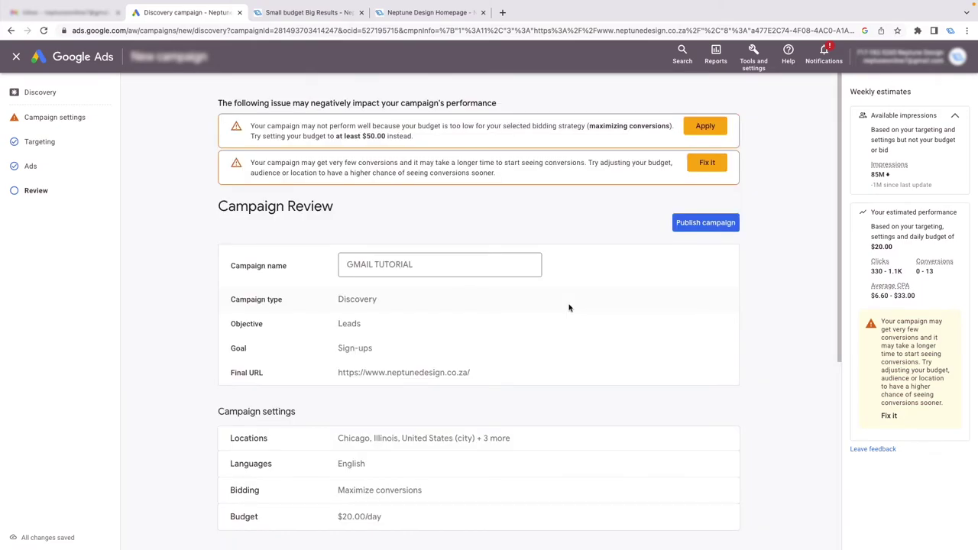
# - Look over the campaign review summary and publish the GMAIL TUTORIAL campaign
pyautogui.scroll(-1, 569, 309)
pyautogui.scroll(1, 594, 356)
pyautogui.scroll(-4, 519, 351)
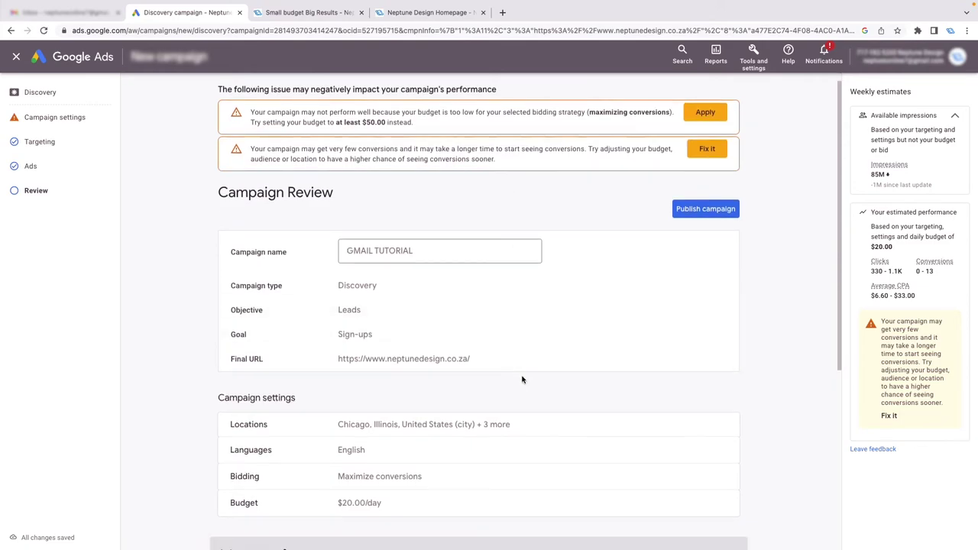
pyautogui.click(705, 452)
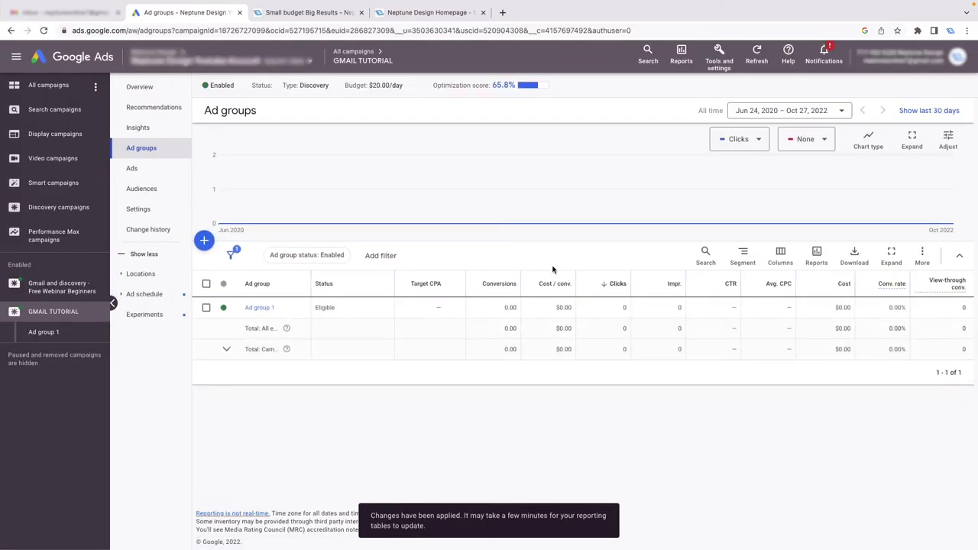
# - Open the overview of the Gmail and discovery - Free Webinar Beginners campaign to examine its budget and performance
pyautogui.click(151, 90)
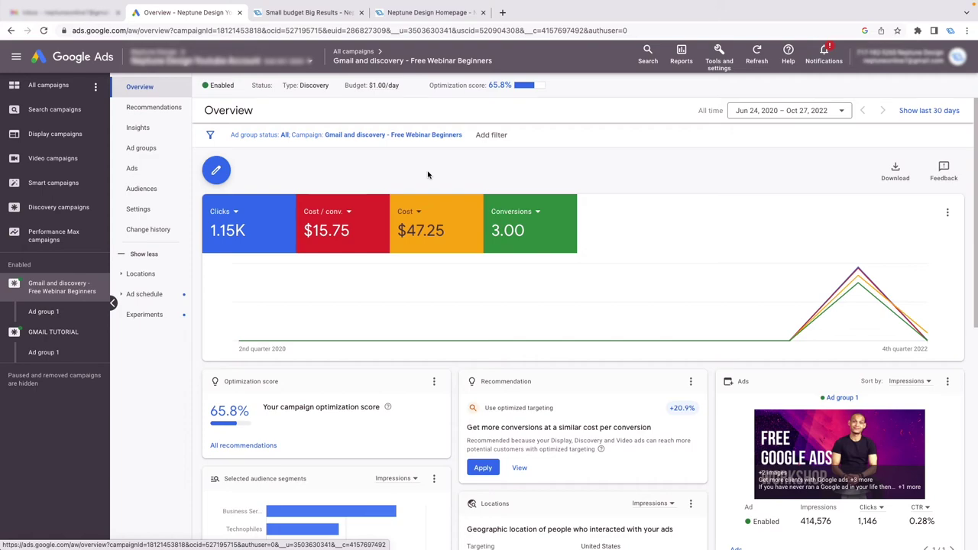
pyautogui.moveTo(380, 87)
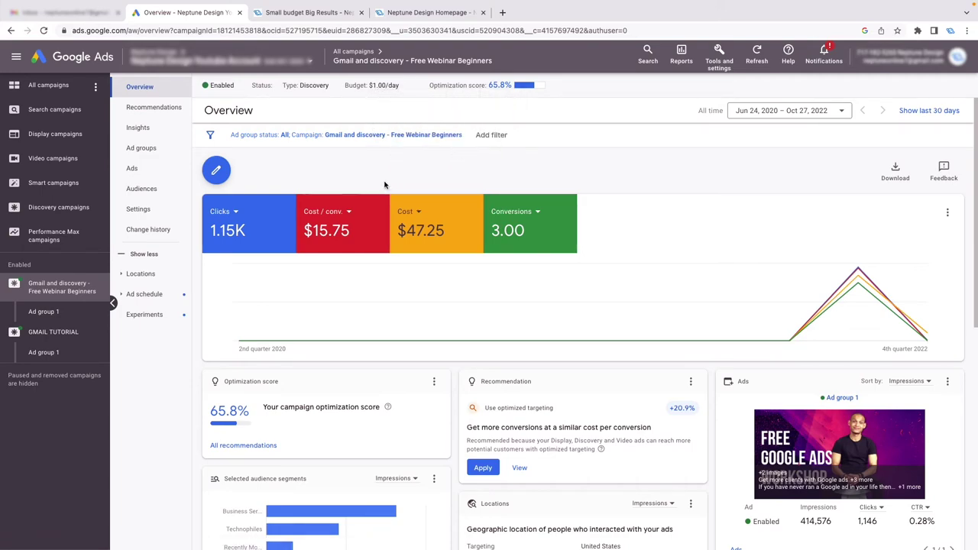